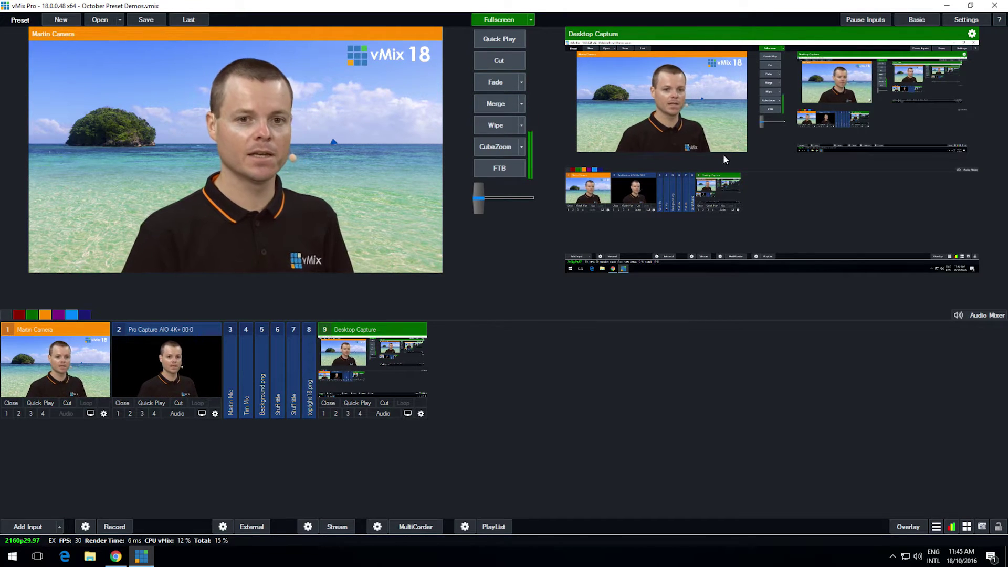
- Enable the APC40 mkII under Shortcuts > MIDI Settings and begin adding a shortcut
{"action": "left_click", "coordinate": [971, 17]}
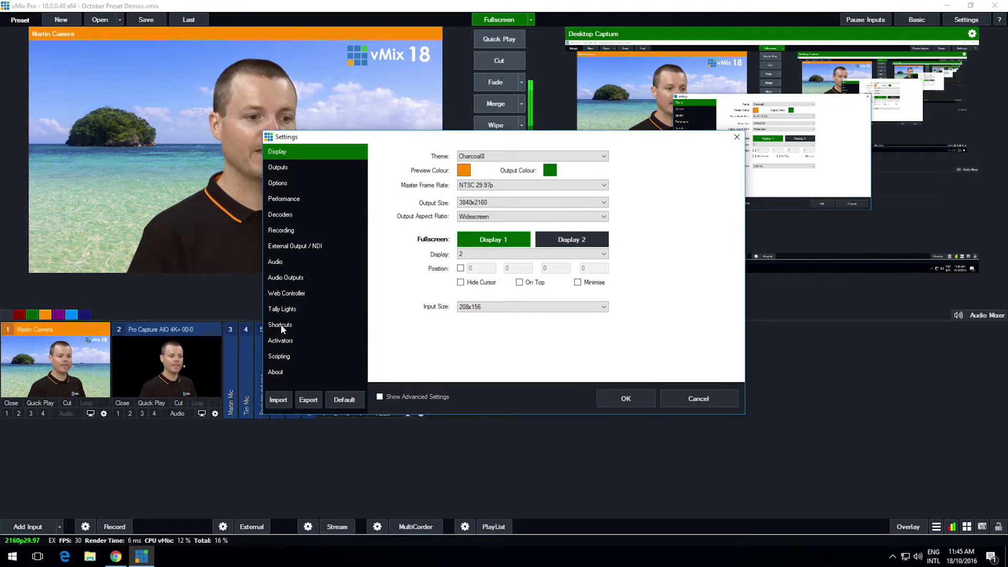
{"action": "left_click", "coordinate": [279, 325]}
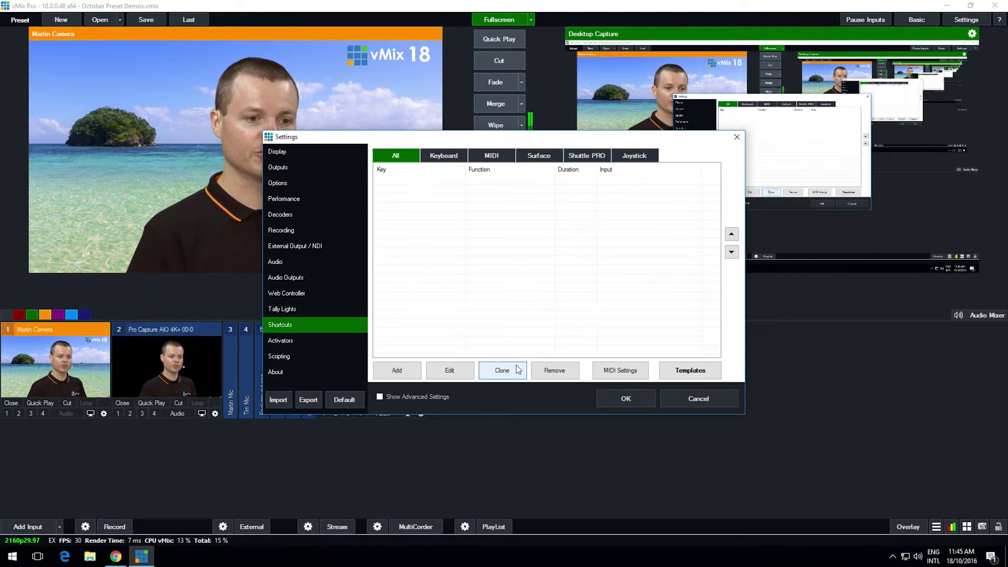
{"action": "left_click", "coordinate": [633, 373]}
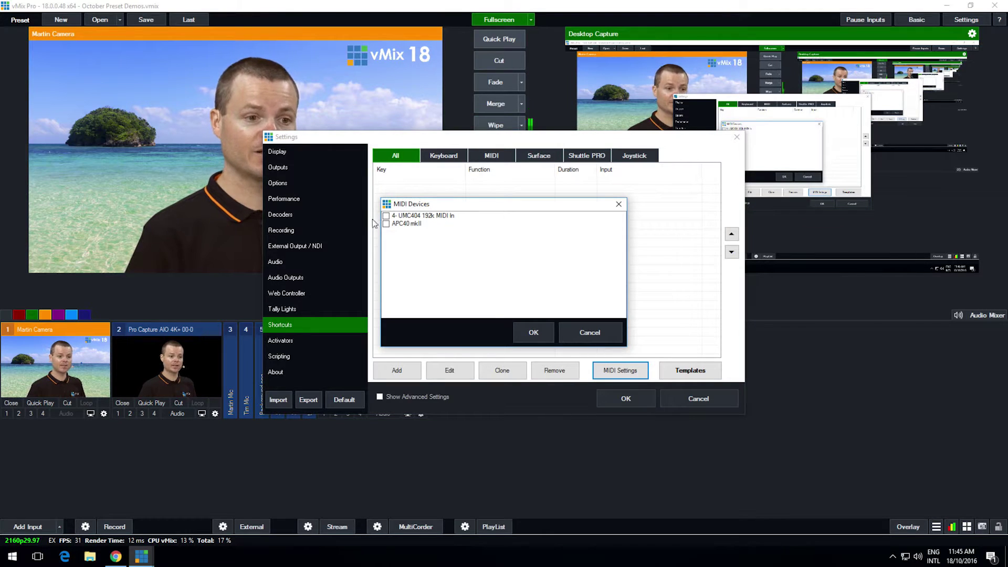
{"action": "left_click", "coordinate": [386, 224]}
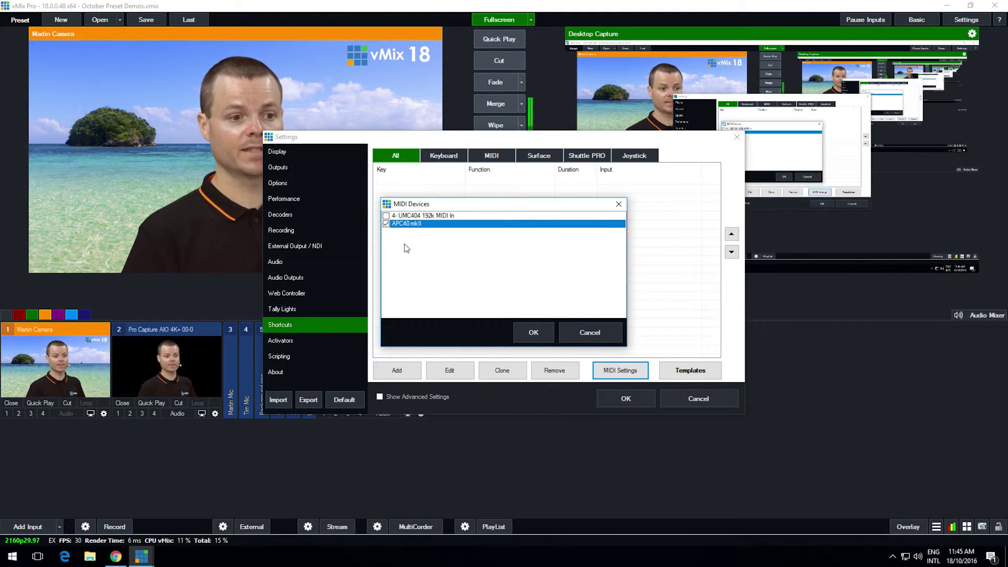
{"action": "left_click", "coordinate": [533, 334]}
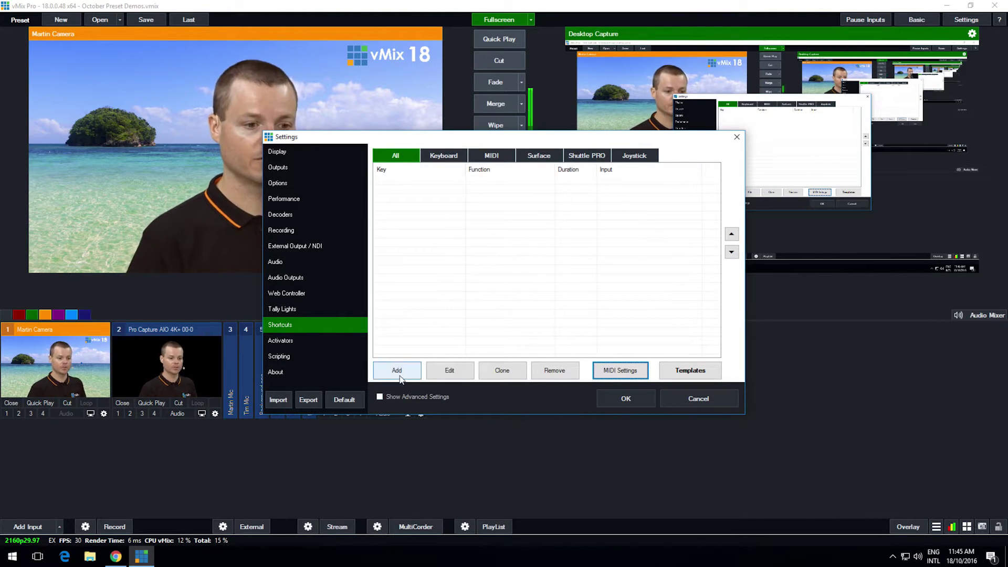
{"action": "left_click", "coordinate": [399, 372]}
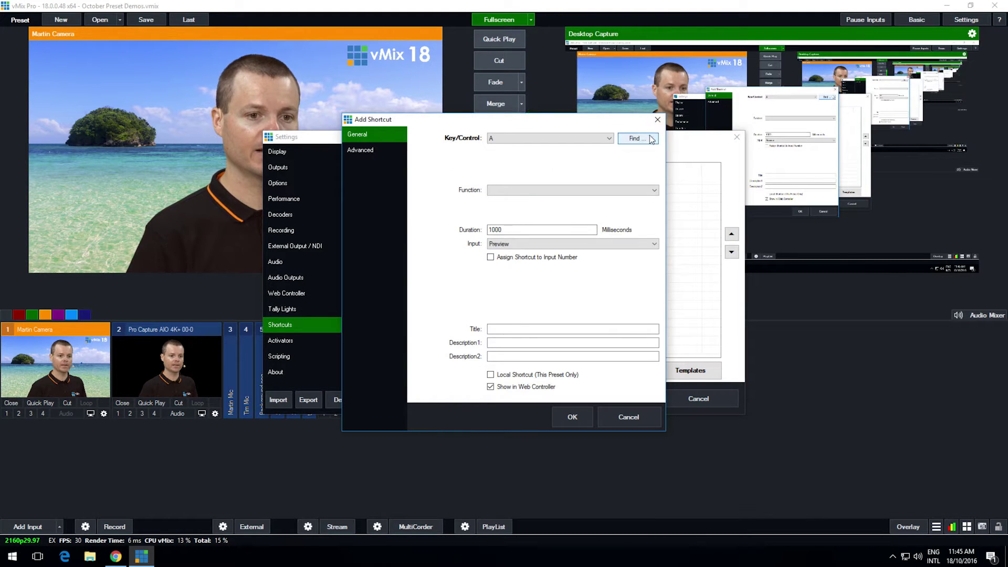
- Map detected MIDI note 32 to Cut on Martin Camera 1, then apply and close Settings
{"action": "left_click", "coordinate": [651, 138]}
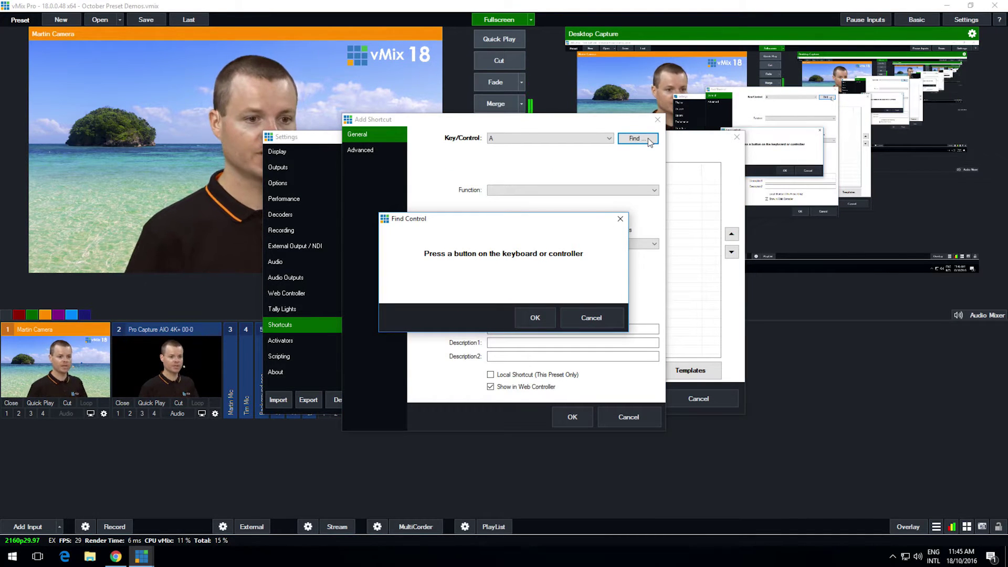
{"action": "left_click", "coordinate": [535, 318]}
{"action": "left_click", "coordinate": [512, 191]}
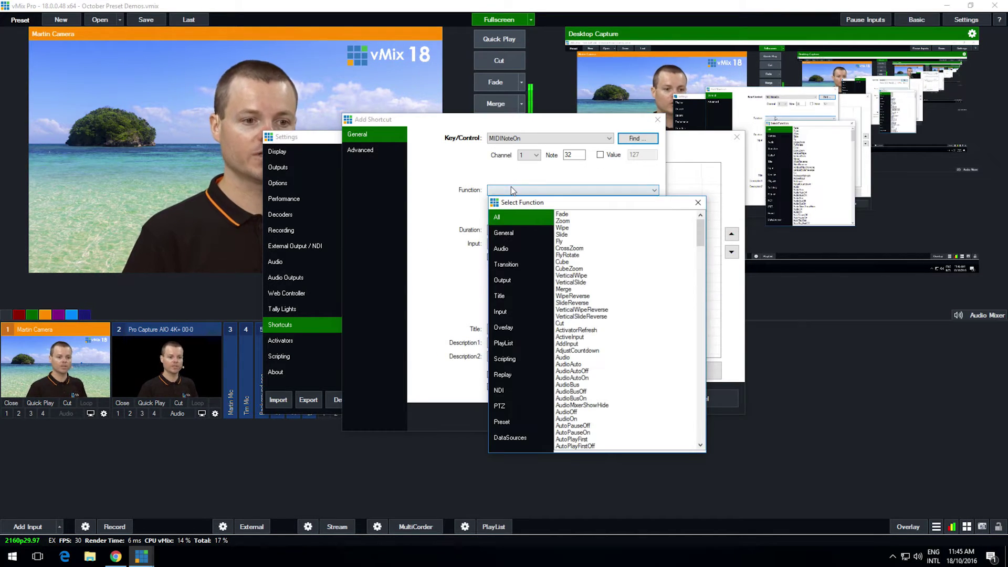
{"action": "double_click", "coordinate": [561, 324]}
{"action": "left_click", "coordinate": [526, 243]}
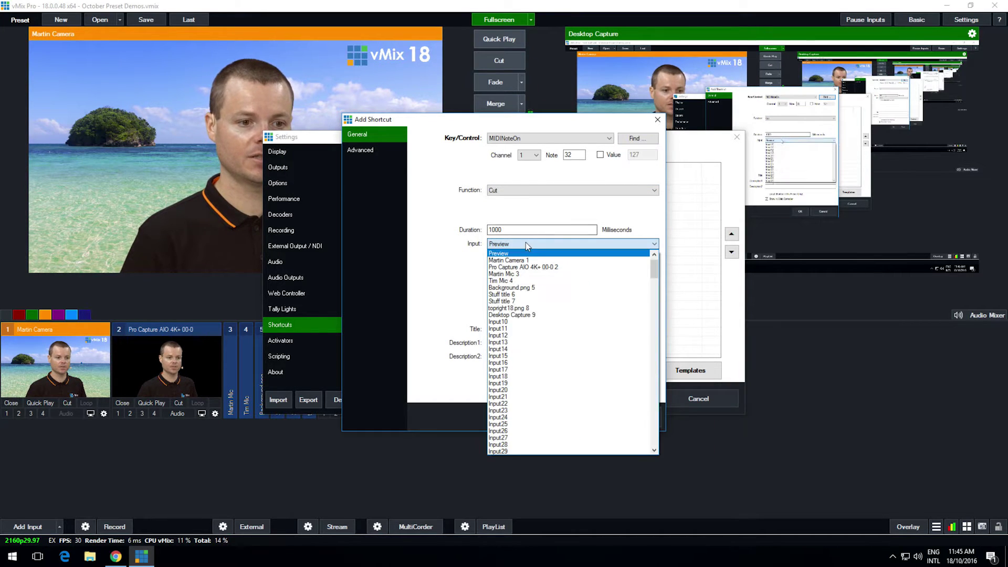
{"action": "left_click", "coordinate": [512, 260]}
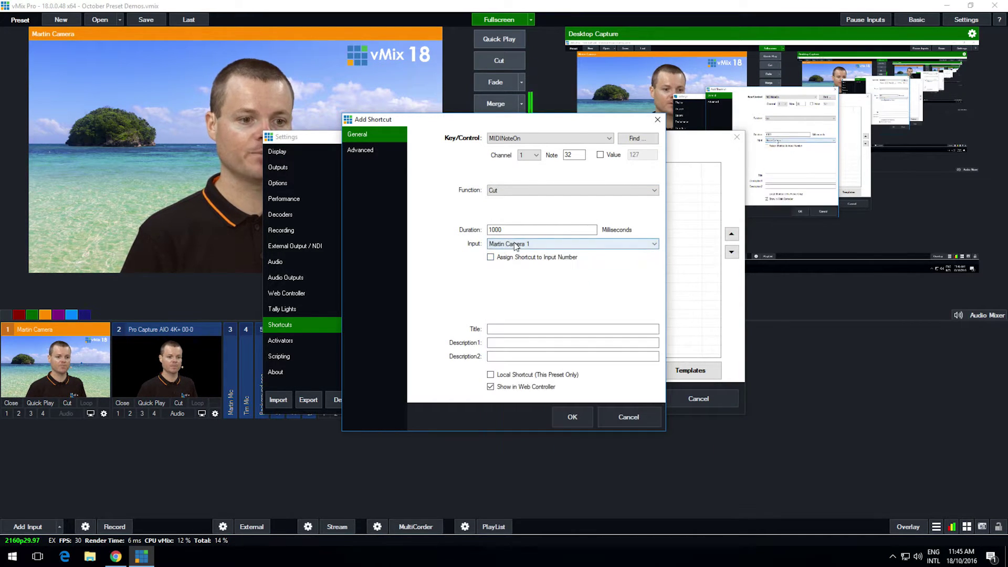
{"action": "left_click", "coordinate": [566, 420]}
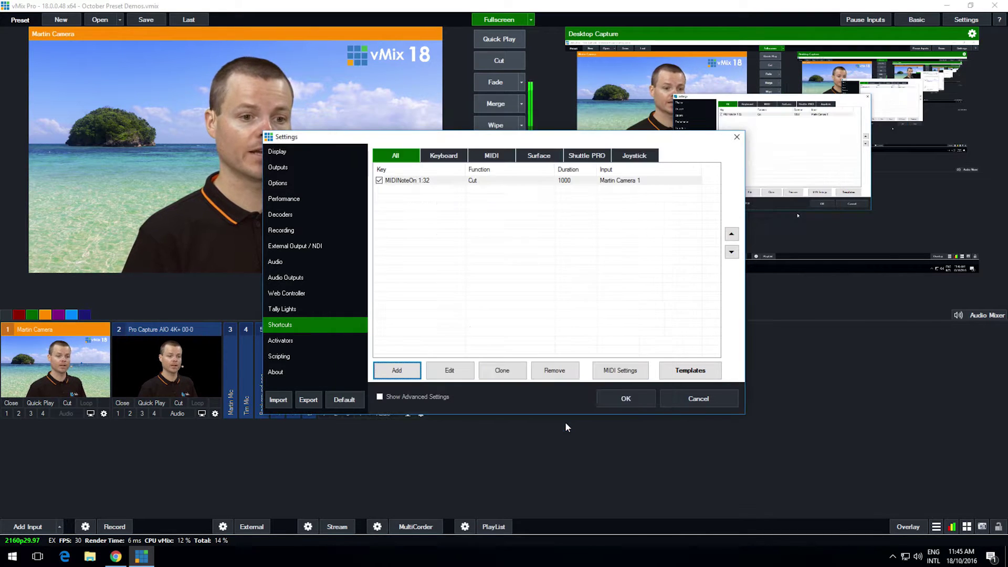
{"action": "left_click", "coordinate": [617, 395]}
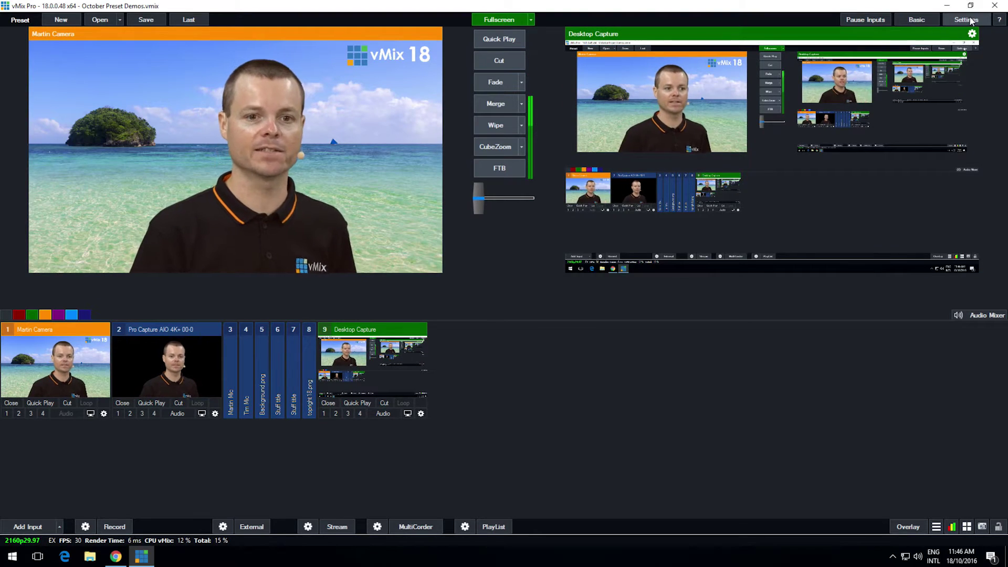
- Reopen the vMix Settings window
{"action": "left_click", "coordinate": [970, 19]}
- Enable the APC40 mkII as an activator device and start a new activator
{"action": "left_click", "coordinate": [283, 340]}
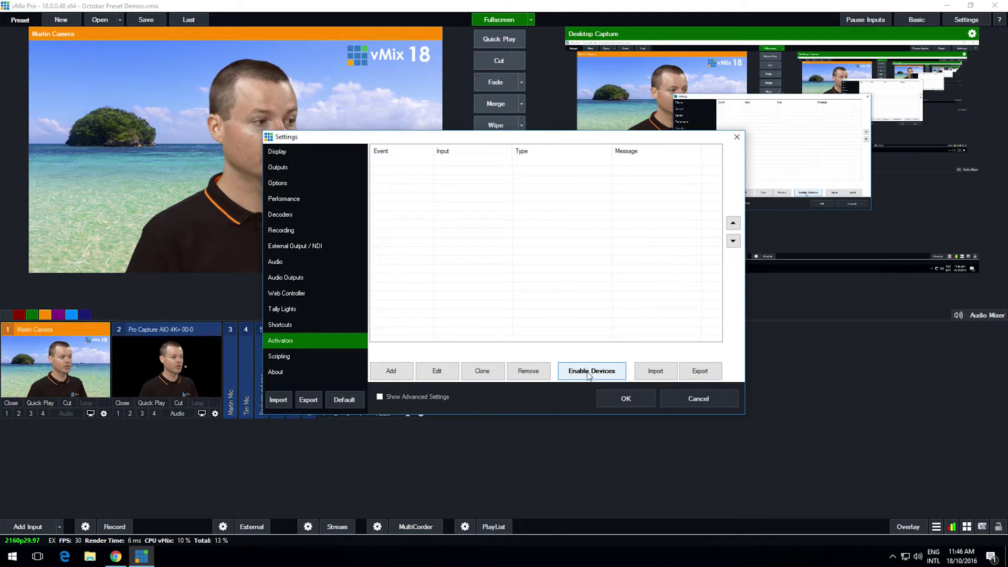
{"action": "left_click", "coordinate": [590, 372]}
{"action": "left_click", "coordinate": [387, 232]}
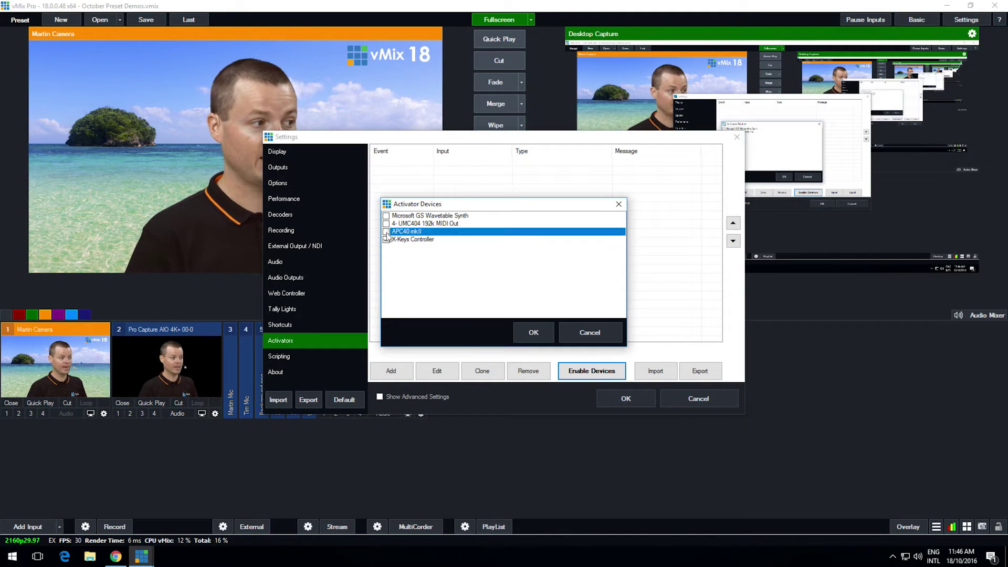
{"action": "left_click", "coordinate": [534, 334]}
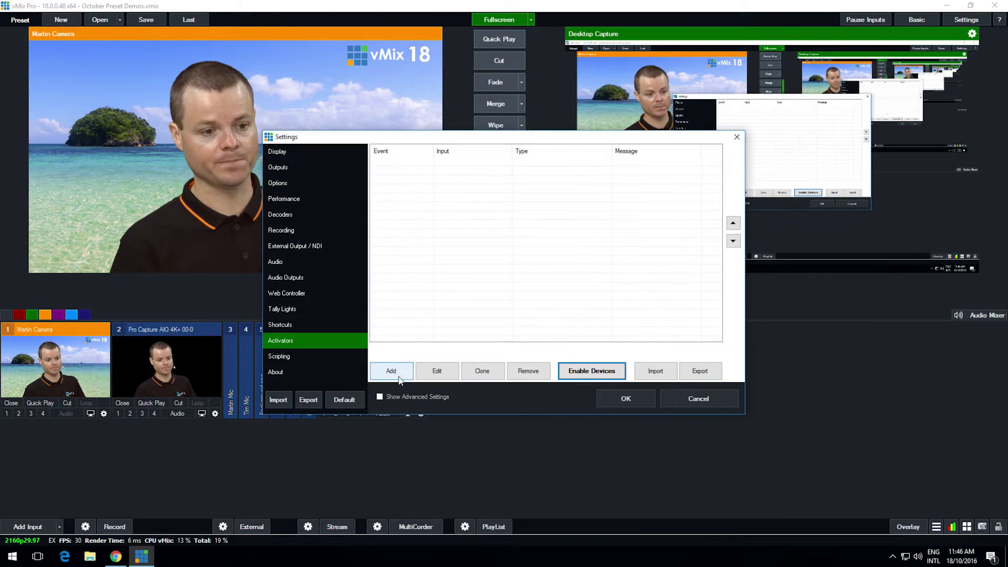
{"action": "left_click", "coordinate": [384, 370]}
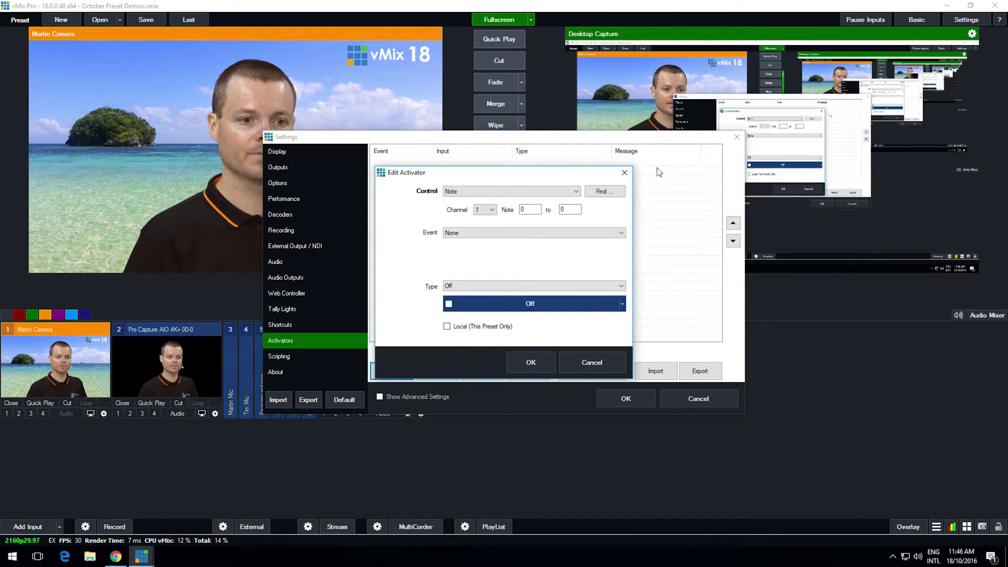
- Bind the activator to detected note 32 and set its event to Input
{"action": "left_click", "coordinate": [614, 193]}
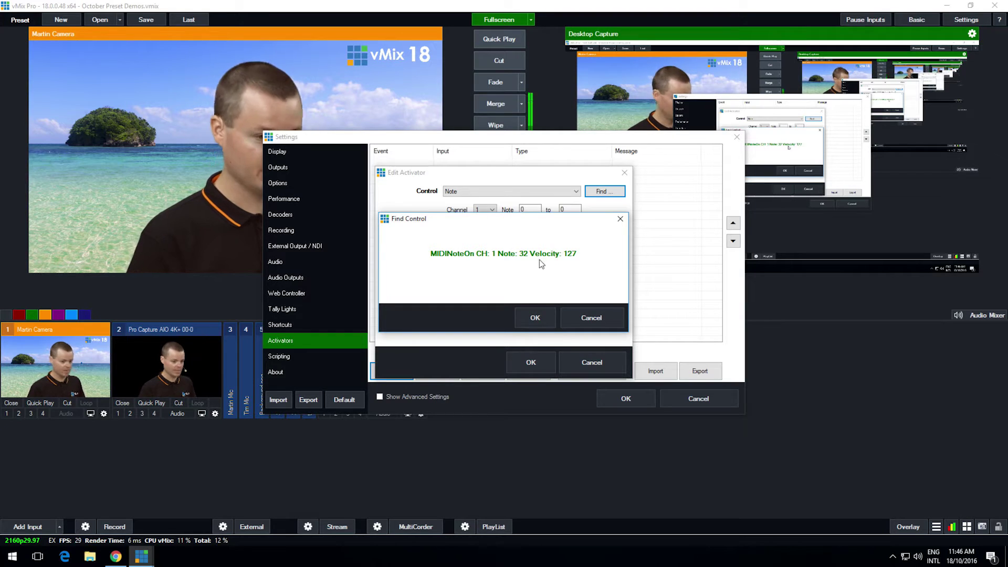
{"action": "left_click", "coordinate": [535, 318]}
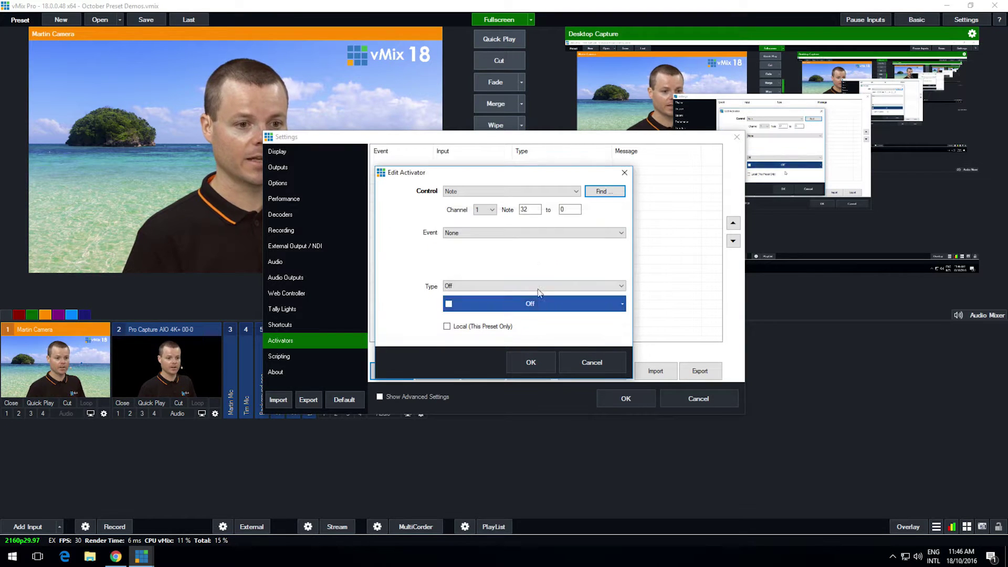
{"action": "left_click", "coordinate": [505, 232]}
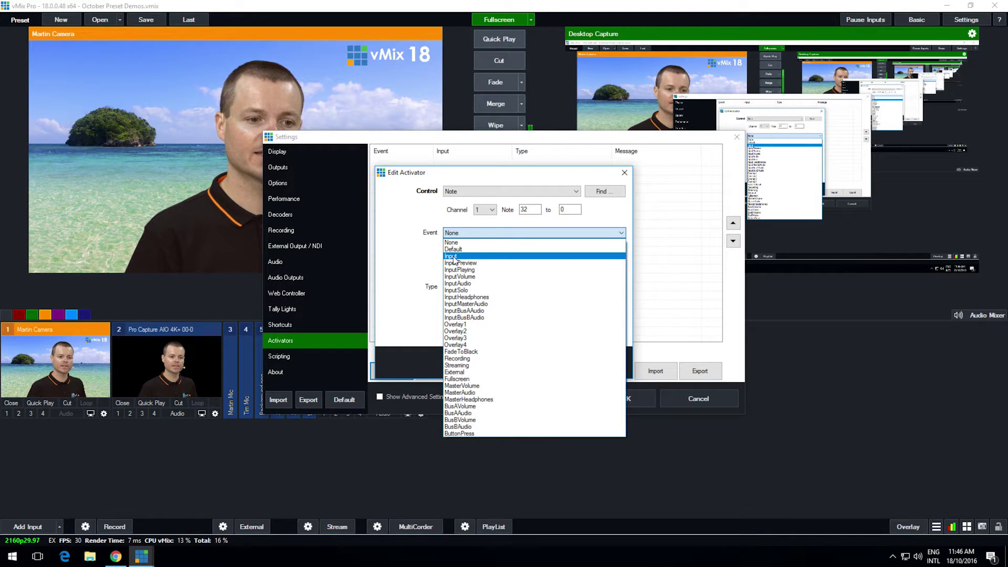
{"action": "left_click", "coordinate": [455, 258]}
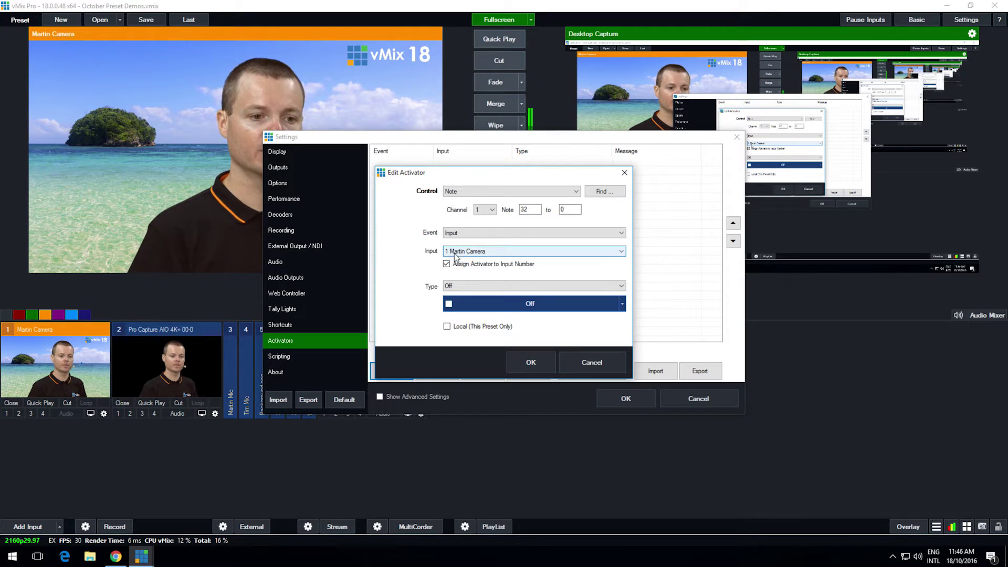
- Keep 1 Martin Camera as the input and set the type to AKAI APC40 MKII LED
{"action": "left_click", "coordinate": [456, 254]}
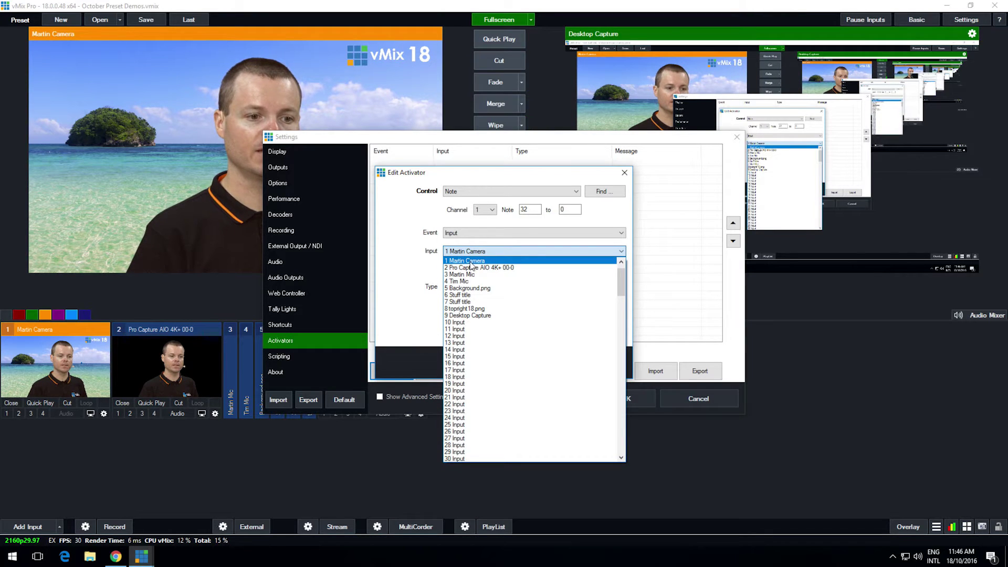
{"action": "left_click", "coordinate": [465, 263]}
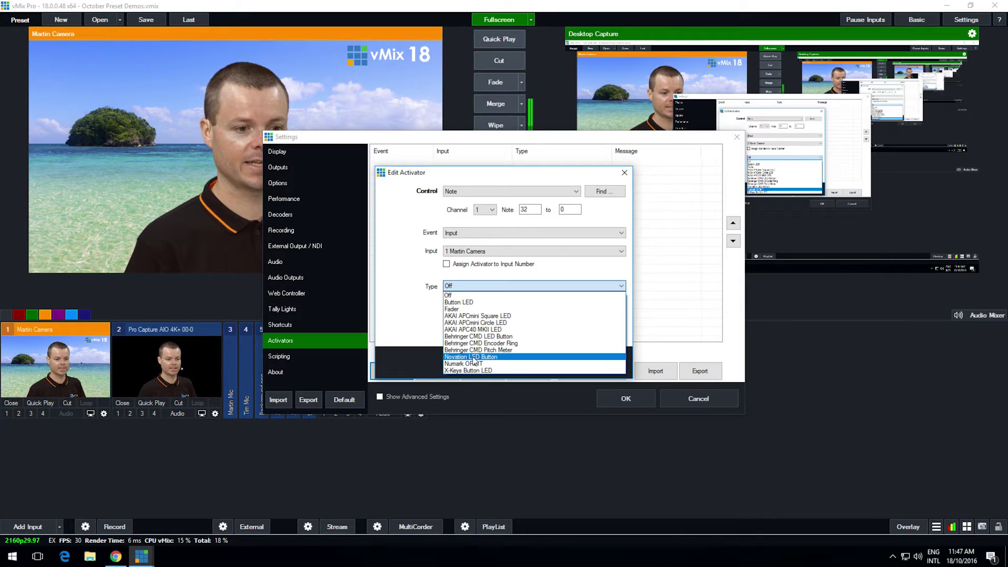
{"action": "left_click", "coordinate": [474, 330]}
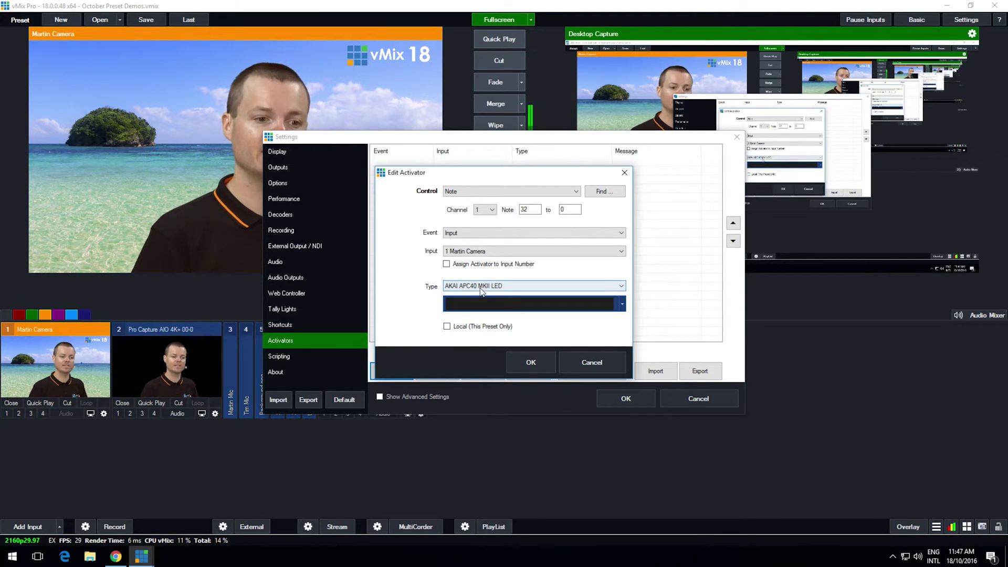
- Set the LED colour to bright red and save the Martin Camera activator
{"action": "left_click", "coordinate": [622, 306]}
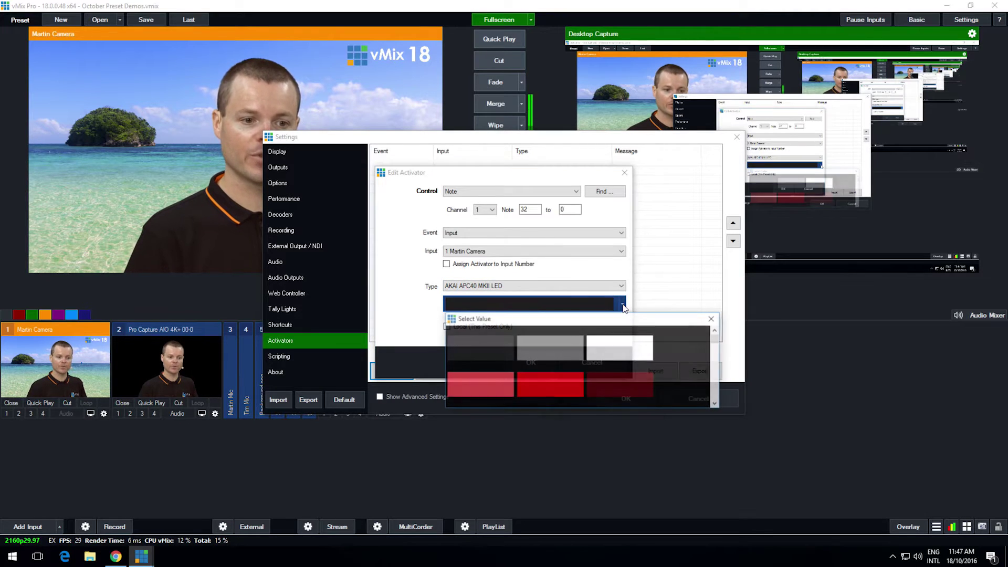
{"action": "left_click_drag", "start_coordinate": [717, 336], "coordinate": [717, 345]}
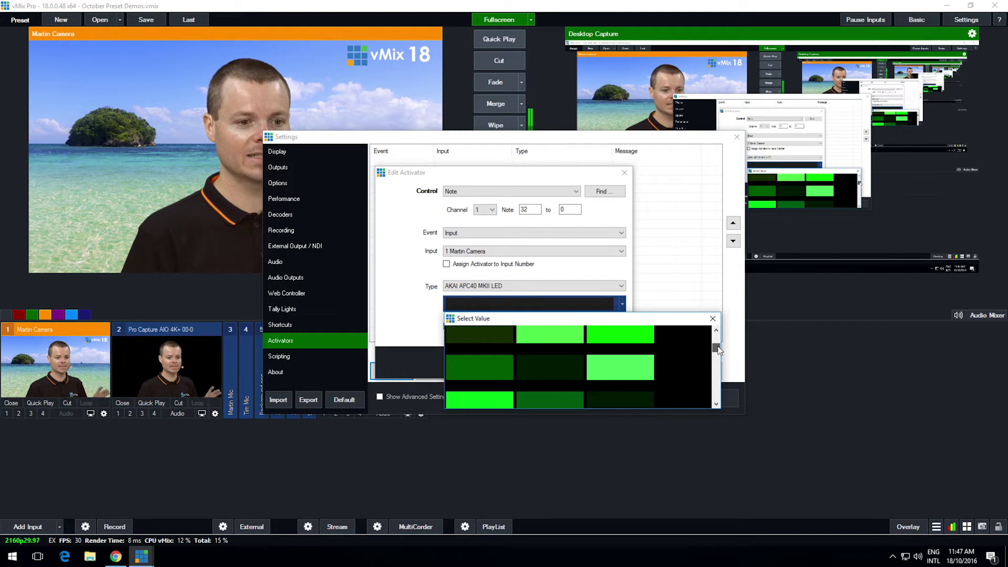
{"action": "left_click_drag", "start_coordinate": [717, 346], "coordinate": [719, 393]}
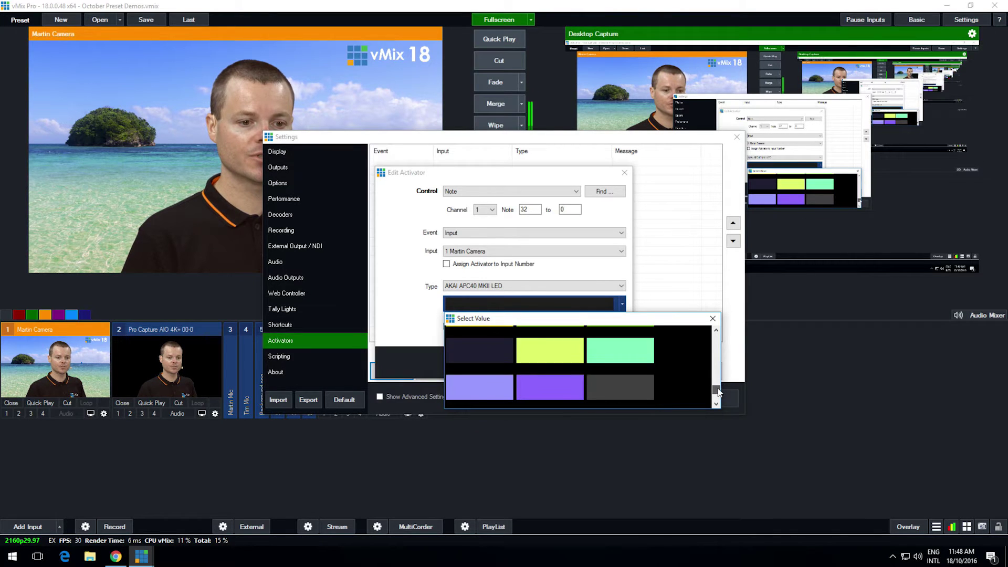
{"action": "left_click", "coordinate": [638, 356]}
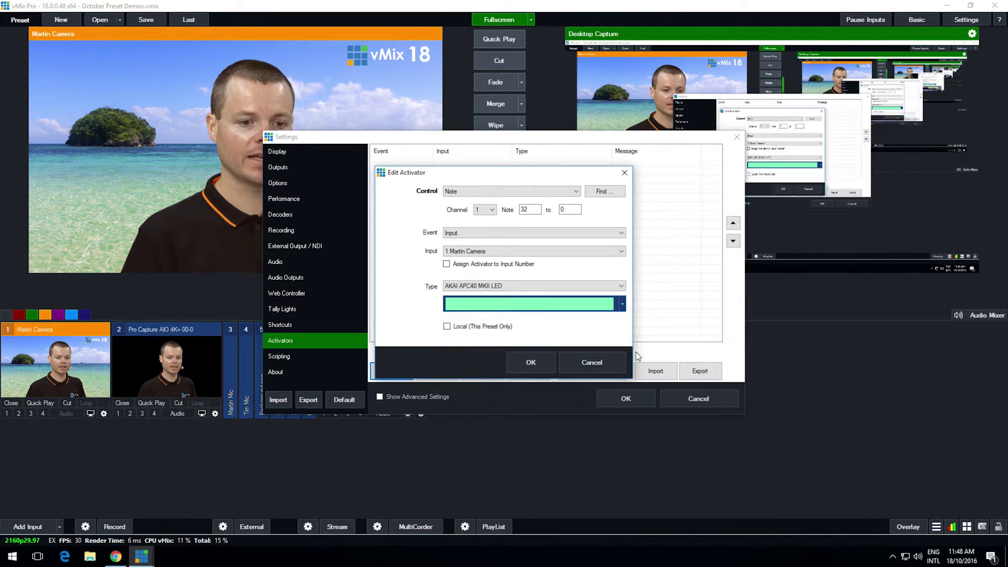
{"action": "left_click", "coordinate": [623, 307]}
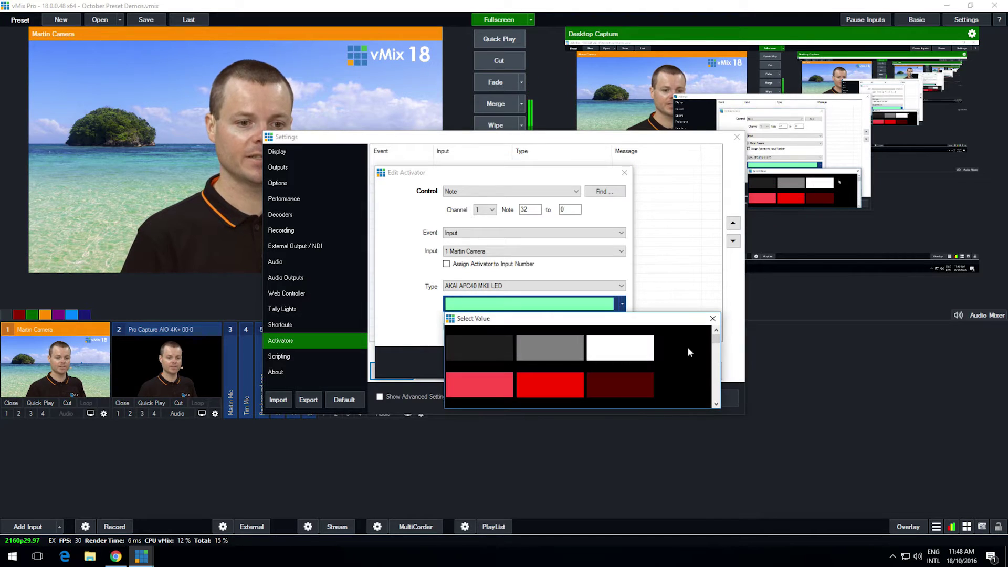
{"action": "left_click", "coordinate": [544, 388]}
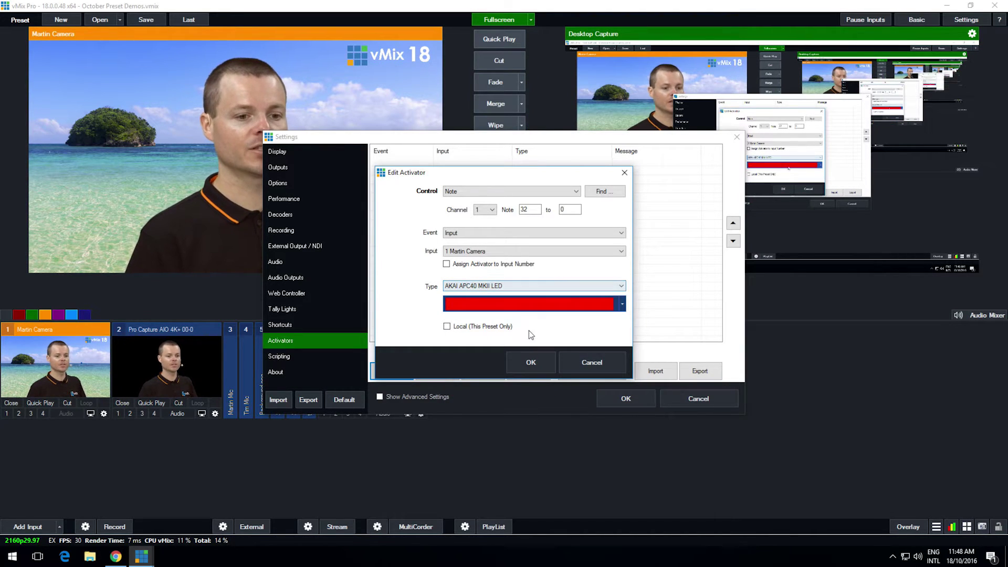
{"action": "left_click", "coordinate": [525, 362]}
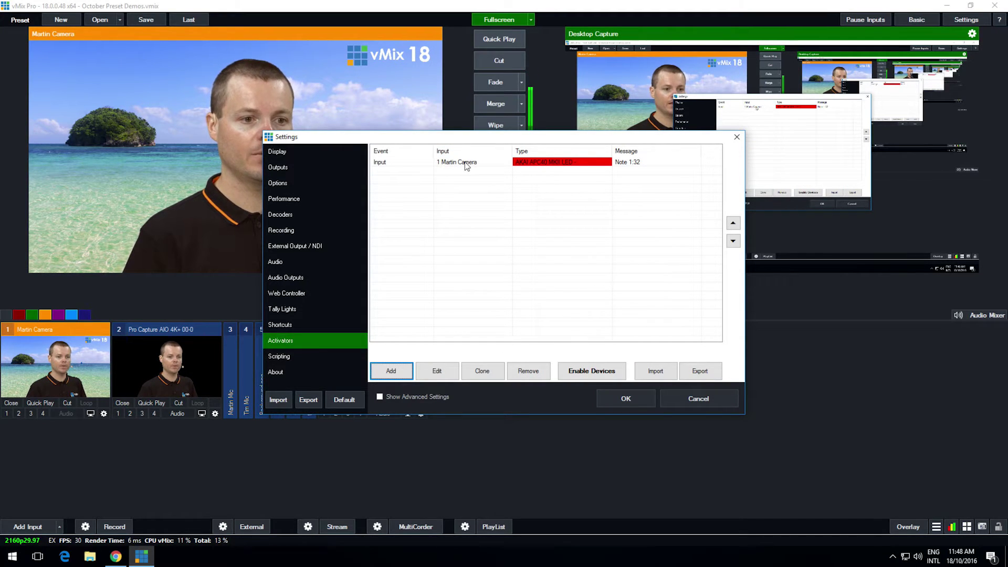
{"action": "left_click", "coordinate": [420, 164]}
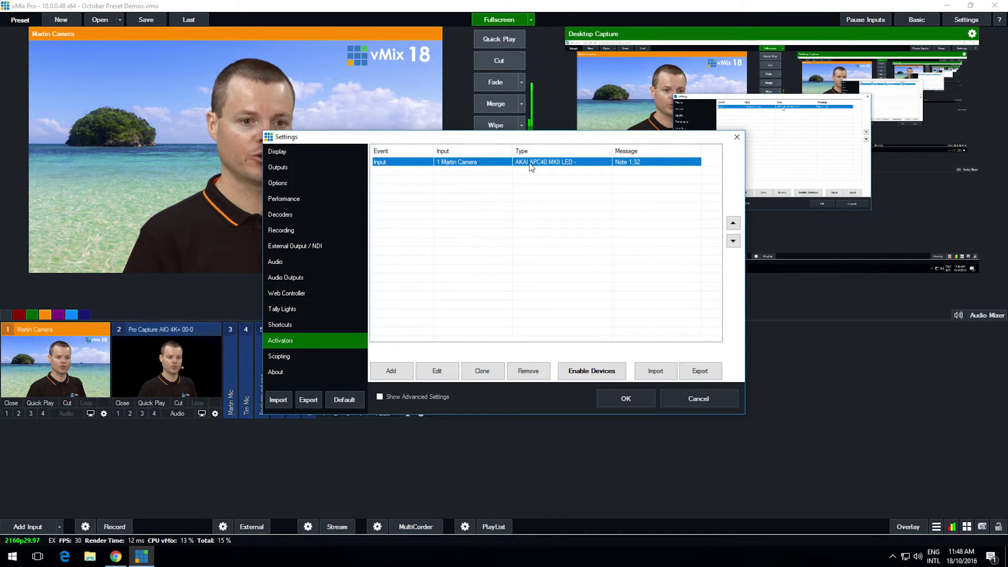
{"action": "left_click", "coordinate": [531, 190]}
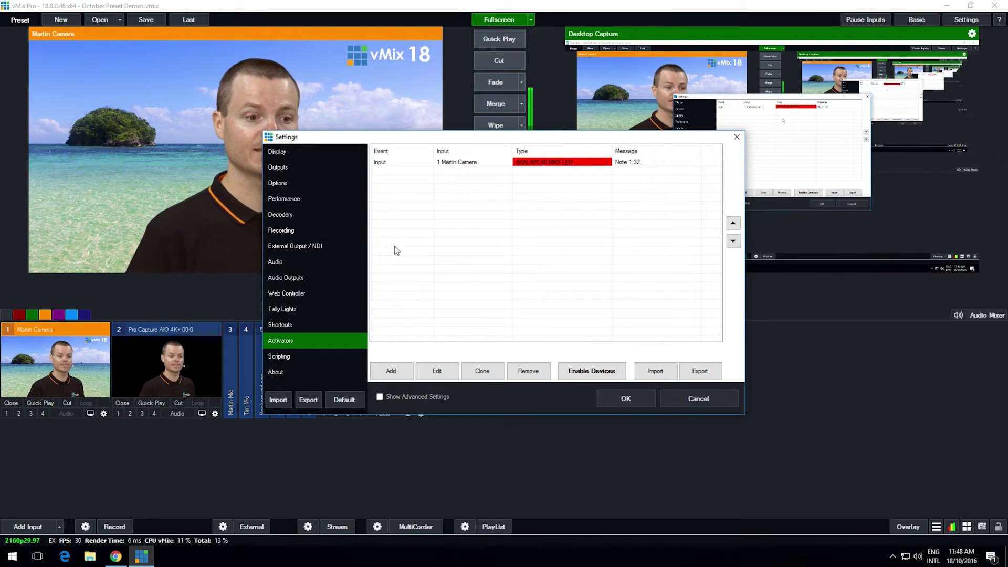
- Add an activator covering the note range 0 to 32, captured from controller presses
{"action": "left_click", "coordinate": [402, 372]}
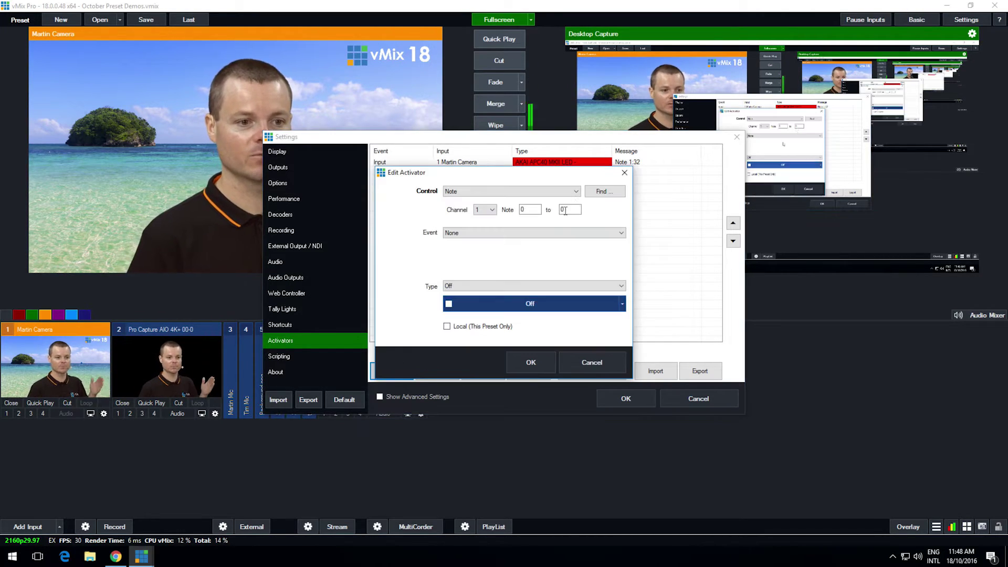
{"action": "left_click", "coordinate": [604, 191]}
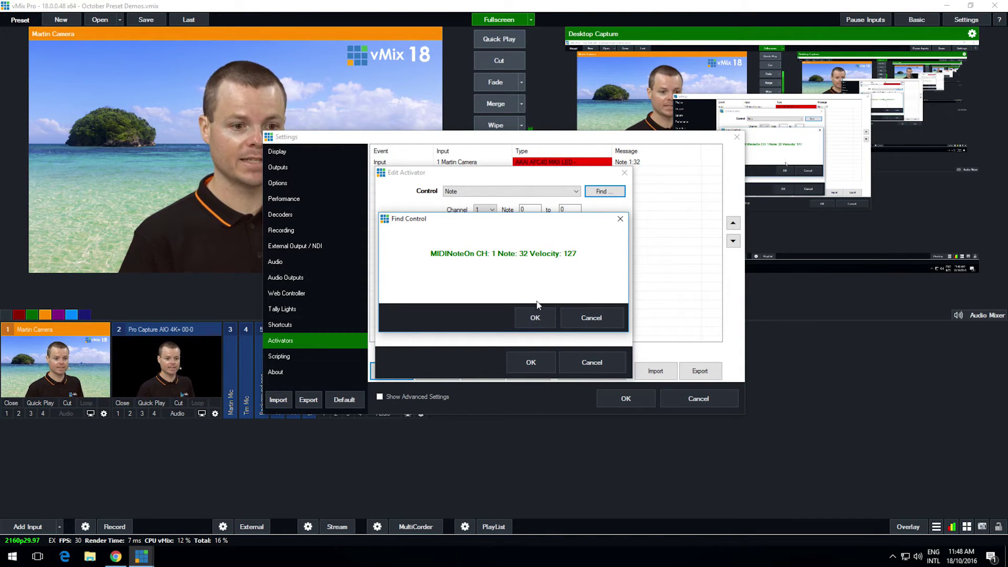
{"action": "left_click", "coordinate": [535, 318]}
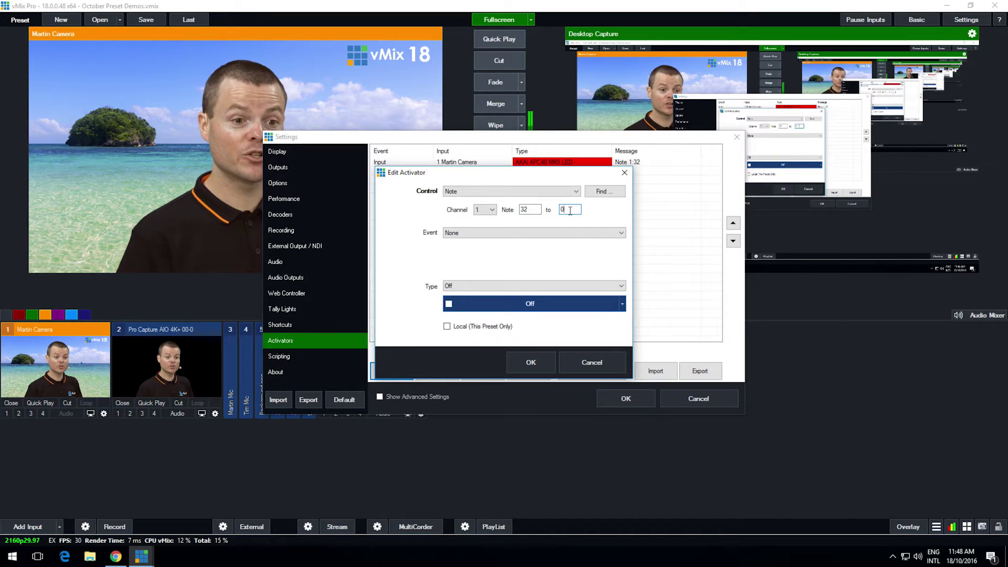
{"action": "left_click", "coordinate": [601, 193]}
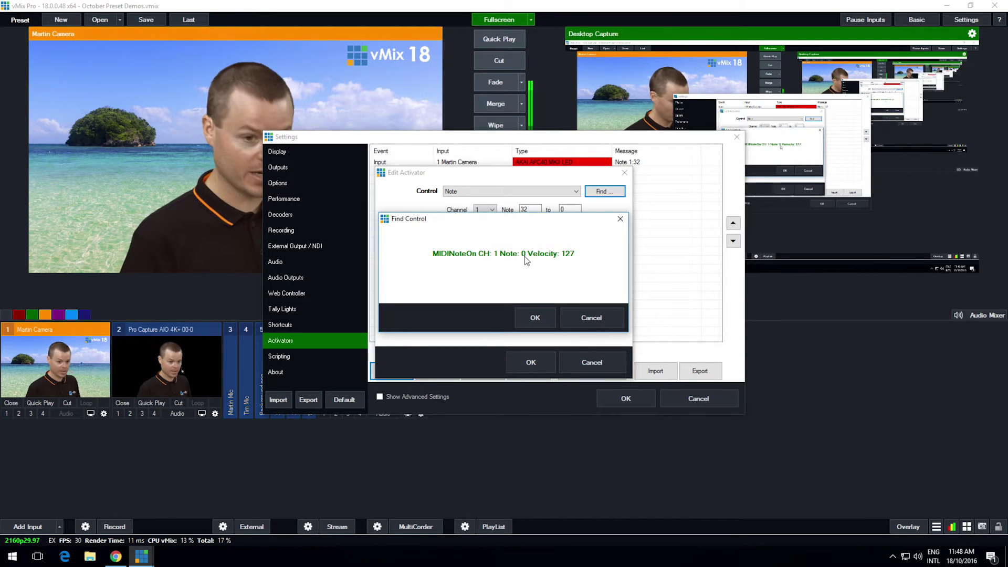
{"action": "left_click", "coordinate": [534, 317]}
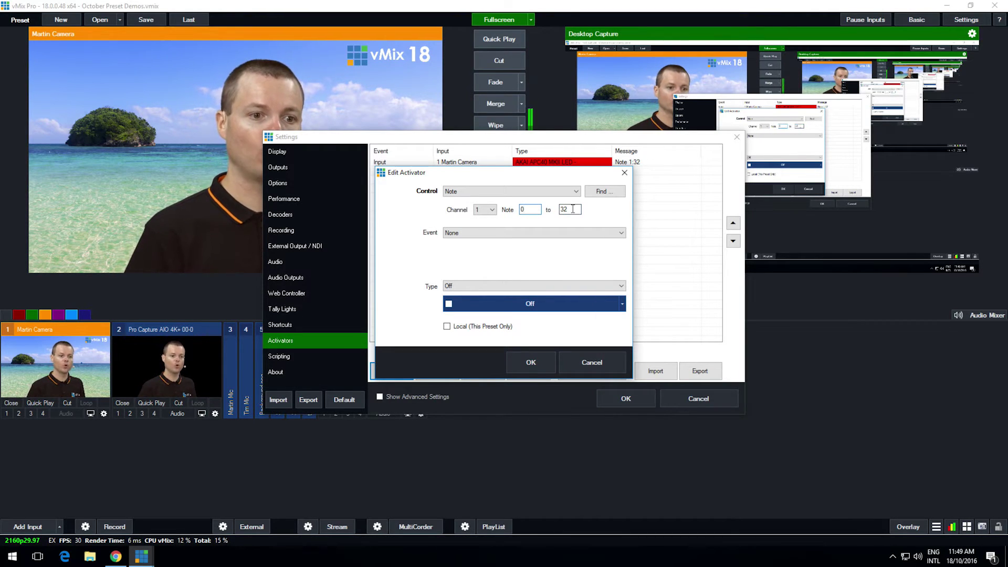
- Set event Default, type AKAI APC40 MKII LED, colour white, and save it
{"action": "left_click", "coordinate": [501, 233]}
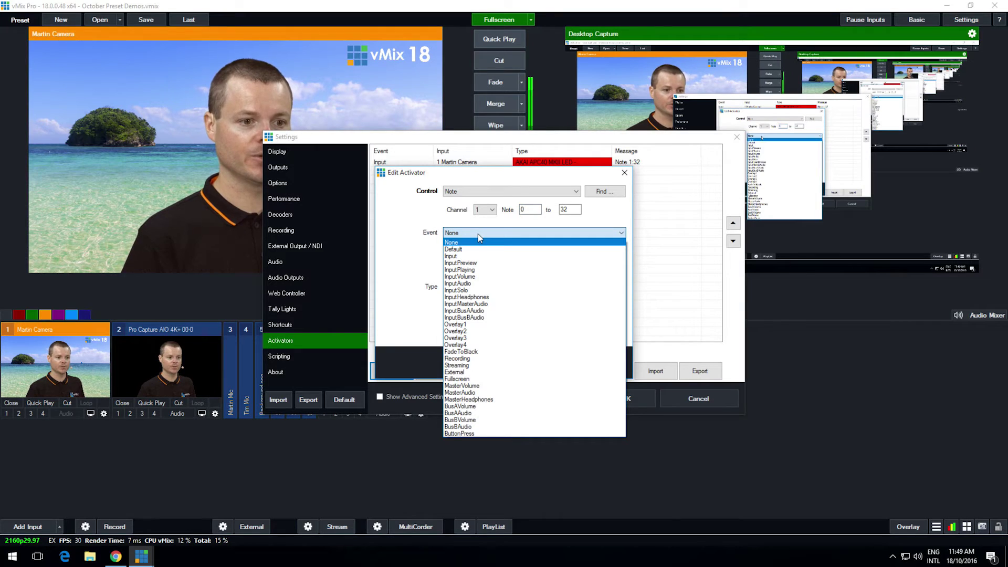
{"action": "left_click", "coordinate": [451, 250]}
{"action": "left_click", "coordinate": [480, 286]}
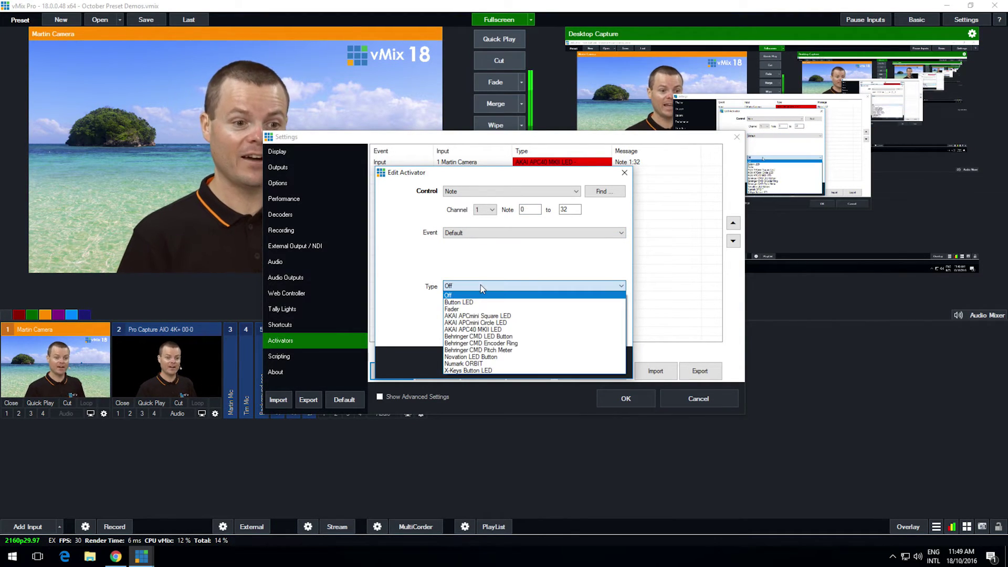
{"action": "left_click", "coordinate": [477, 295]}
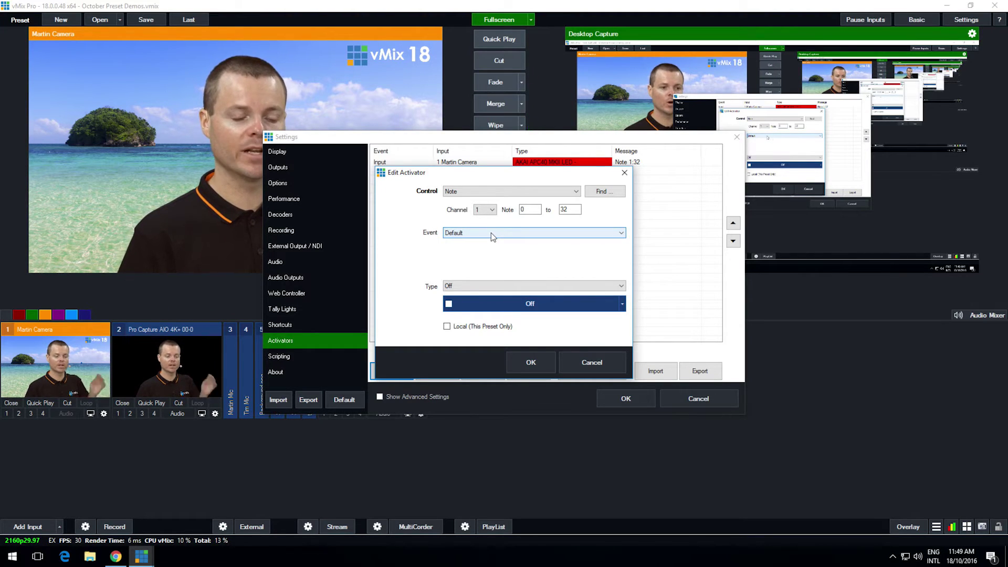
{"action": "left_click", "coordinate": [474, 285]}
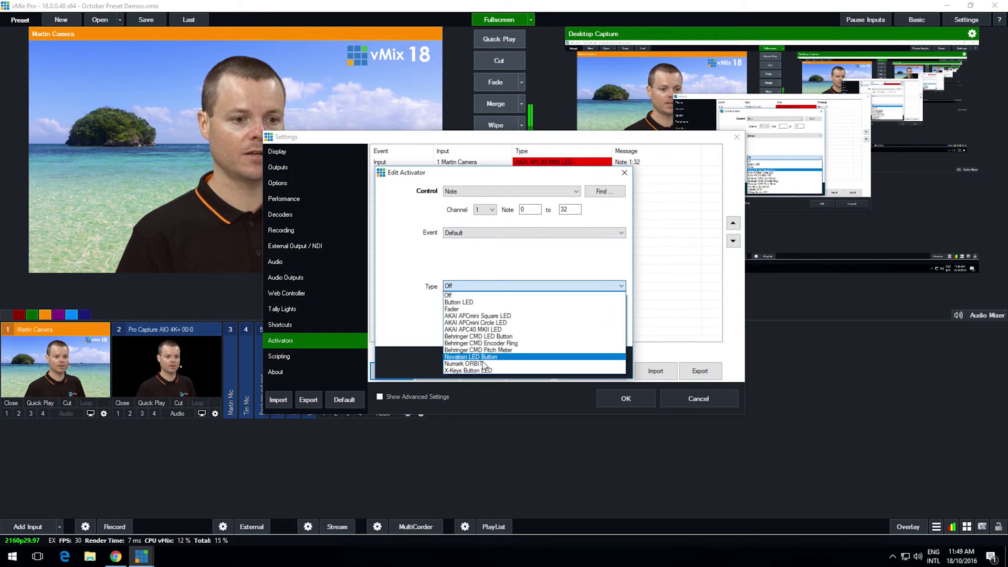
{"action": "left_click", "coordinate": [475, 329]}
{"action": "left_click", "coordinate": [622, 304]}
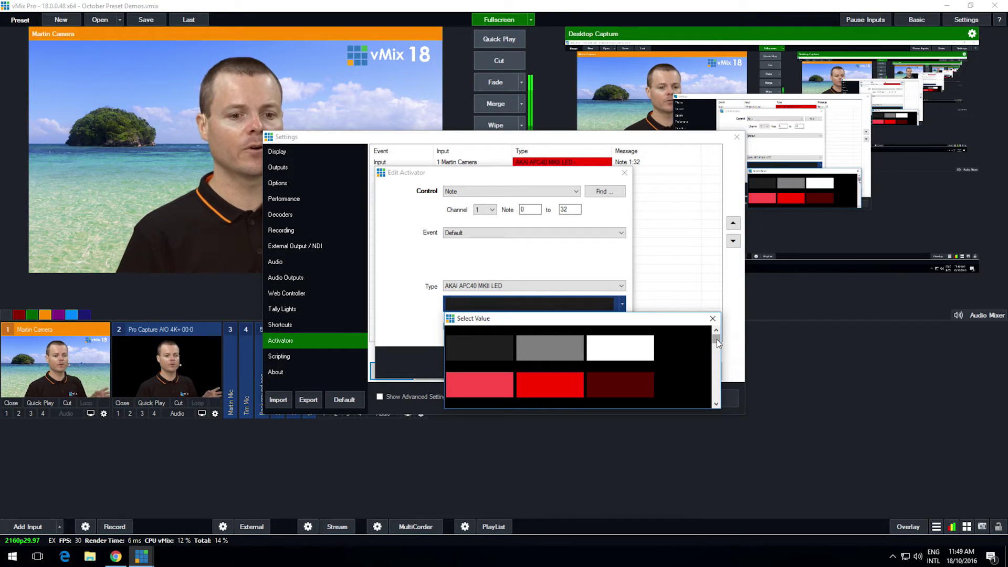
{"action": "left_click", "coordinate": [643, 351]}
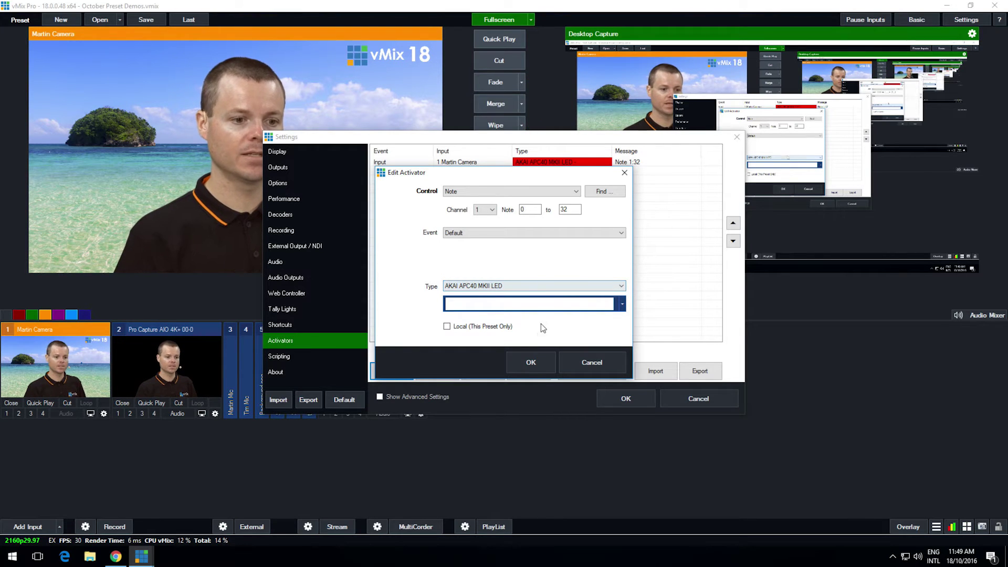
{"action": "left_click", "coordinate": [533, 364]}
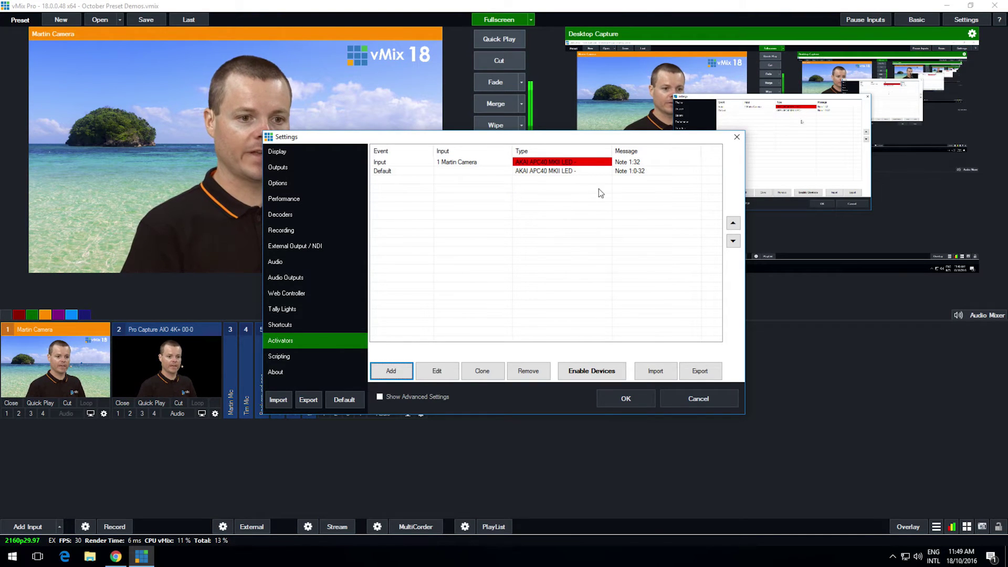
- Change the Default activator's upper note from 32 to 39
{"action": "left_click", "coordinate": [620, 170]}
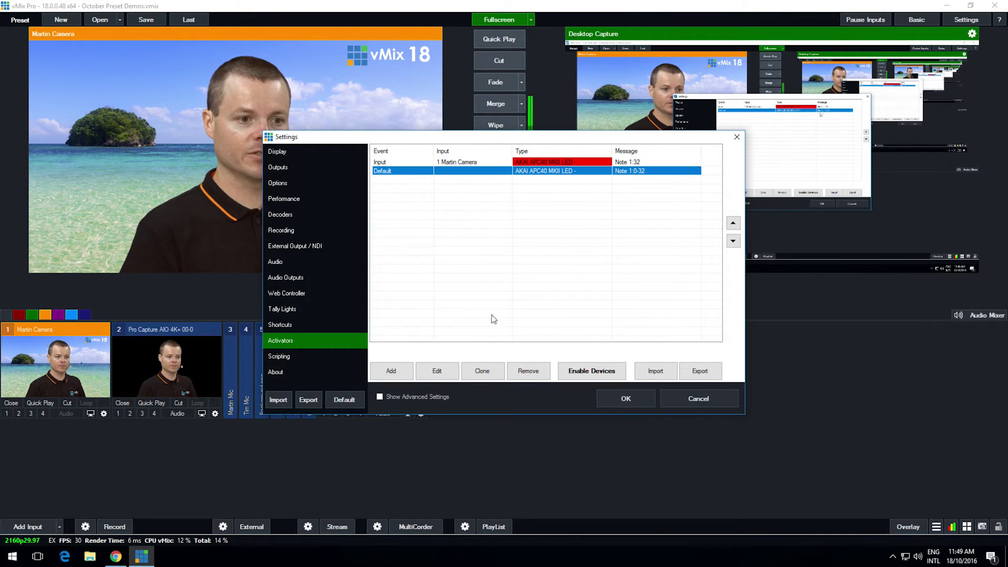
{"action": "left_click", "coordinate": [437, 371]}
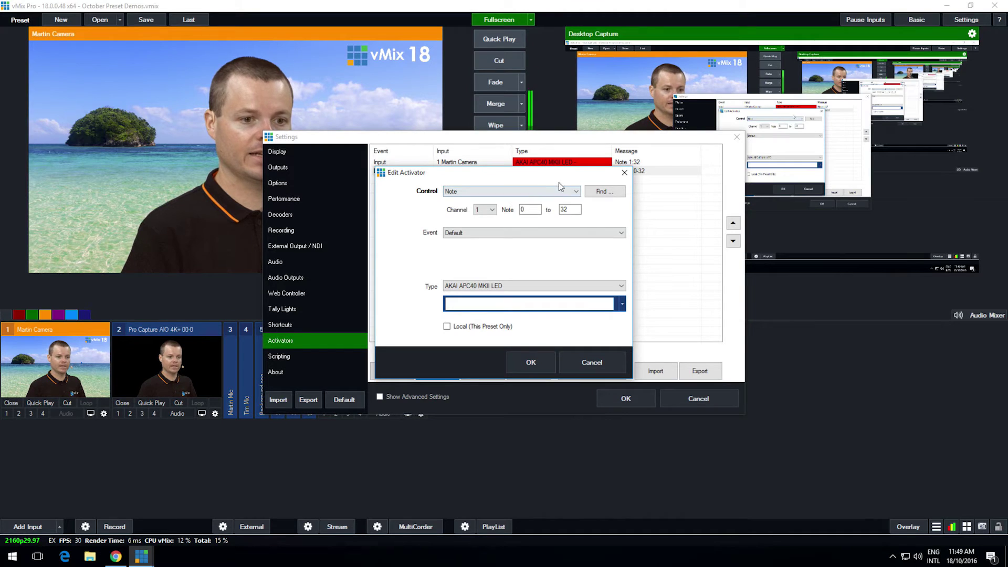
{"action": "left_click", "coordinate": [597, 192]}
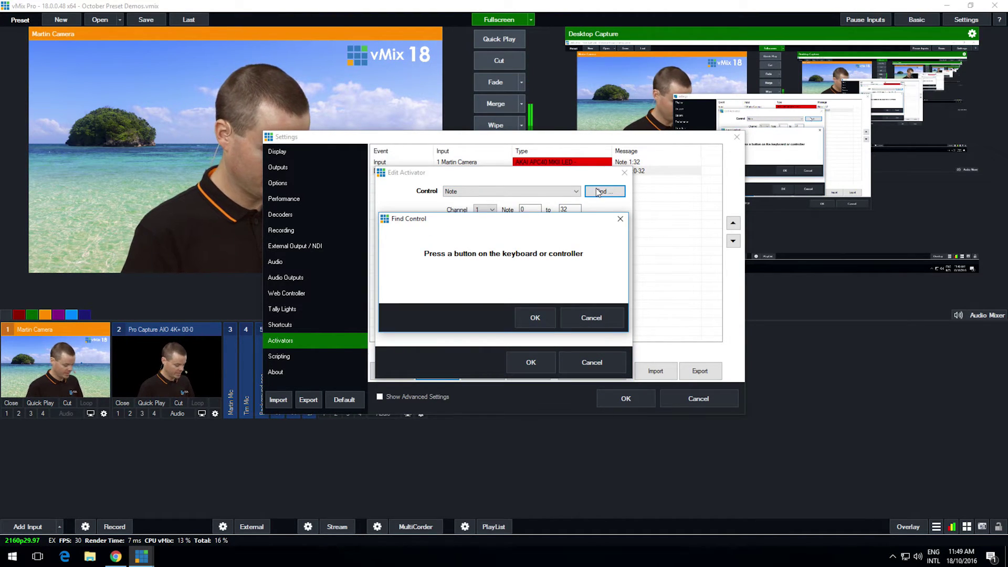
{"action": "left_click", "coordinate": [591, 317]}
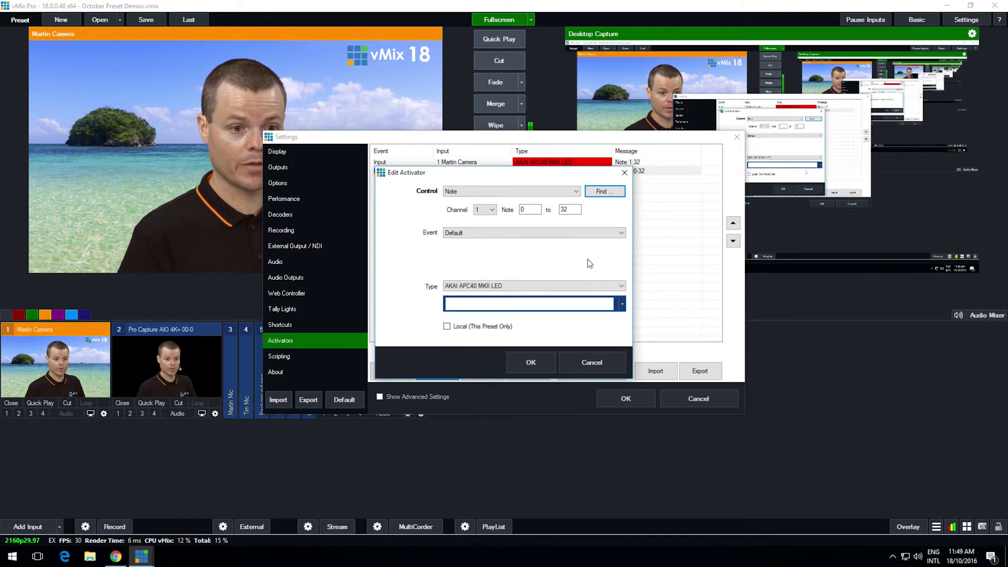
{"action": "left_click_drag", "start_coordinate": [572, 210], "coordinate": [511, 209]}
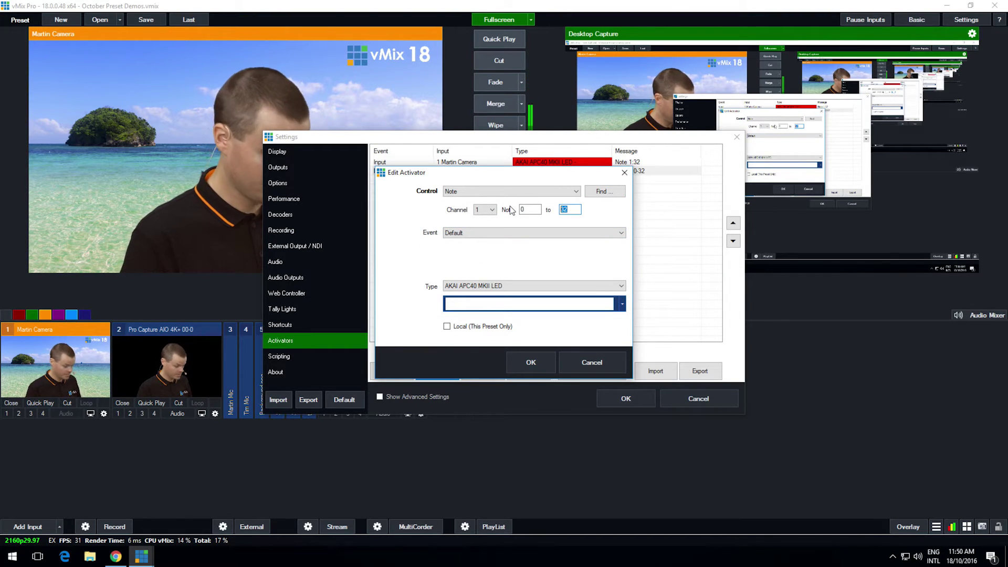
{"action": "type", "text": "39"}
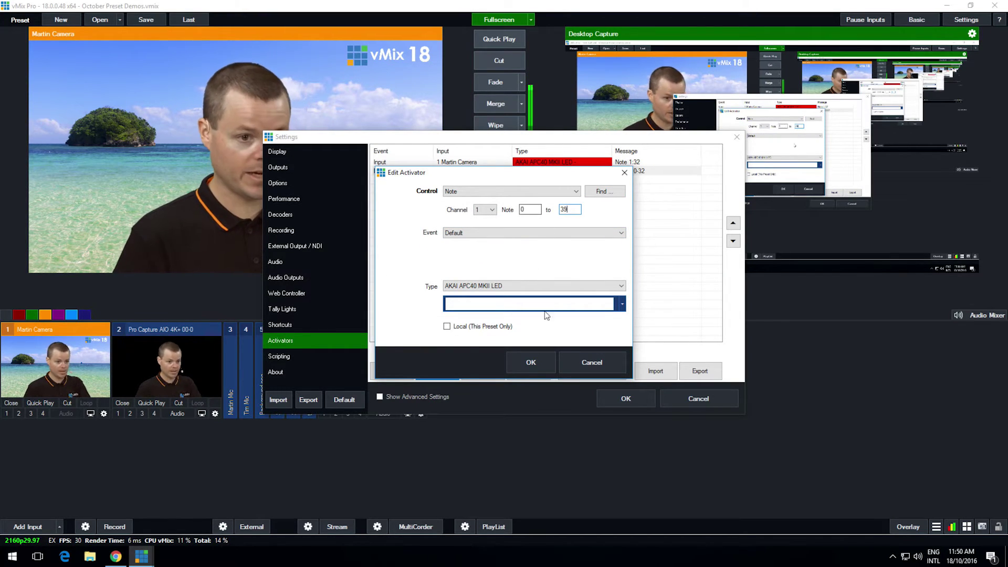
{"action": "left_click", "coordinate": [530, 368]}
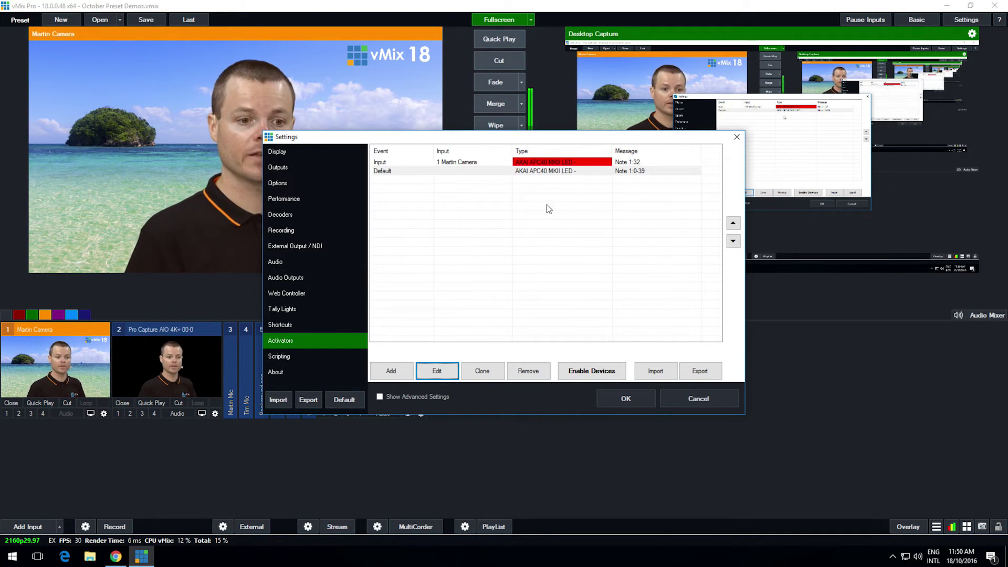
- Check the two activators in the list, then save and close Settings
{"action": "left_click", "coordinate": [567, 238]}
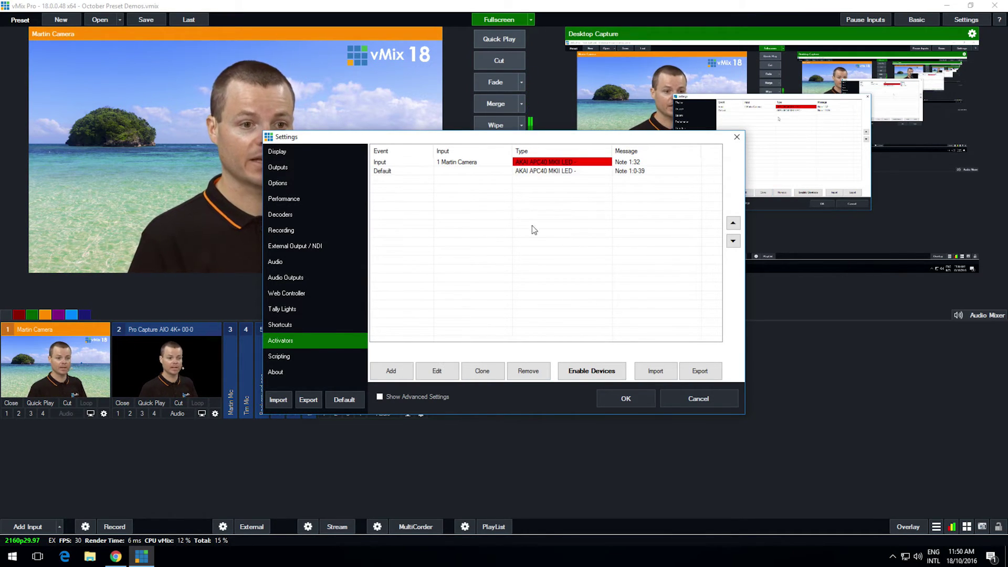
{"action": "left_click", "coordinate": [478, 164]}
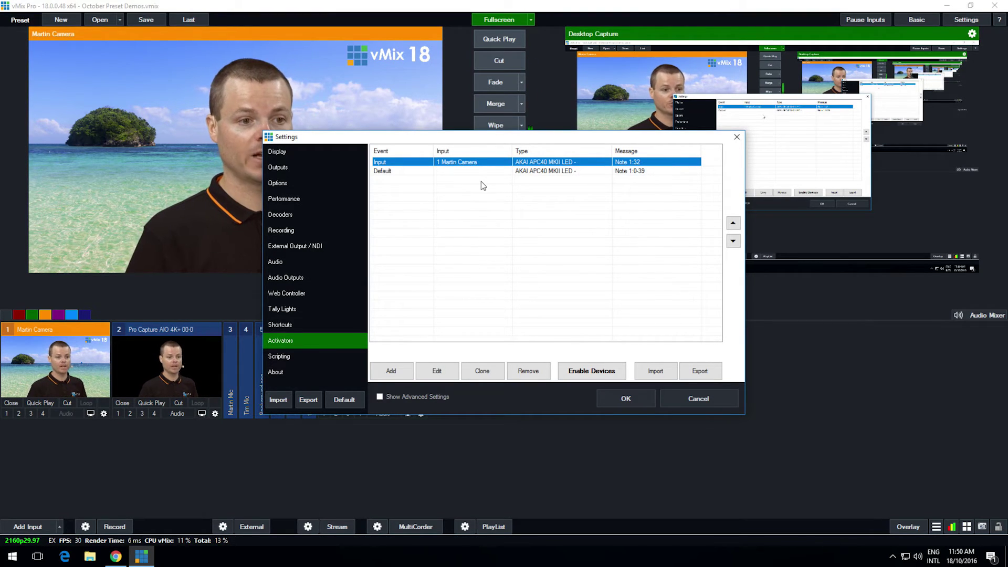
{"action": "left_click", "coordinate": [481, 181]}
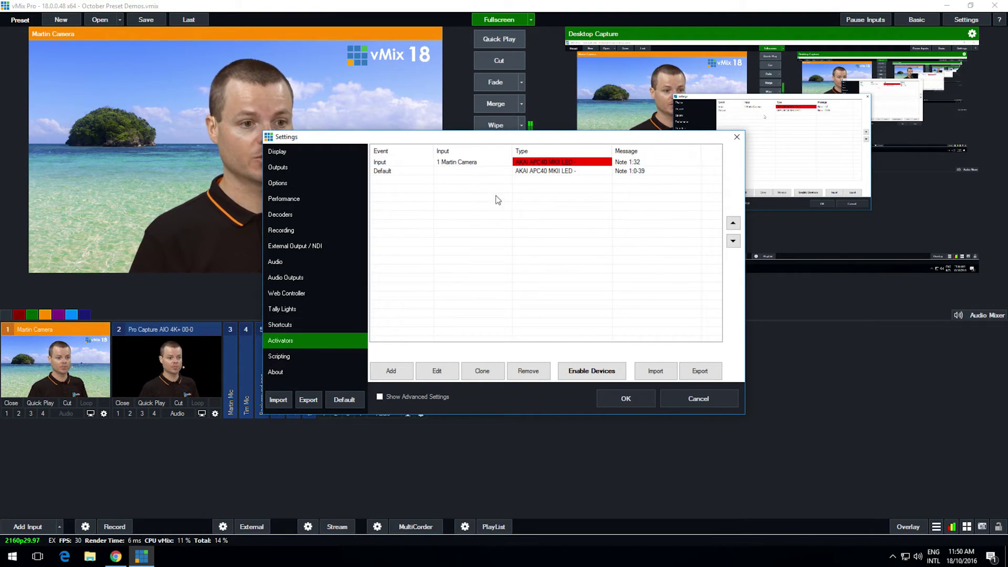
{"action": "left_click", "coordinate": [618, 405]}
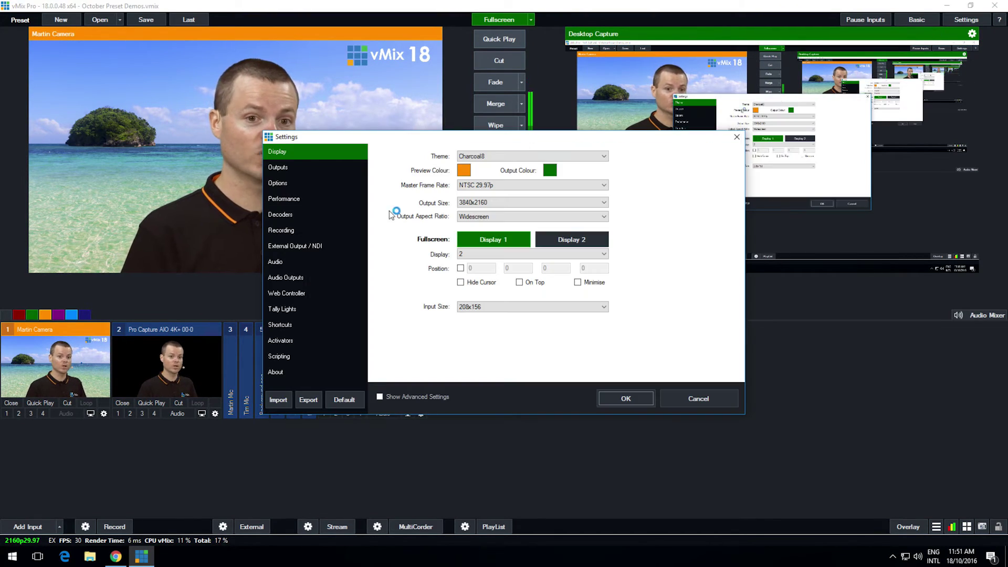
- Add a new activator and detect the controller knob sending control change 7
{"action": "left_click", "coordinate": [283, 340]}
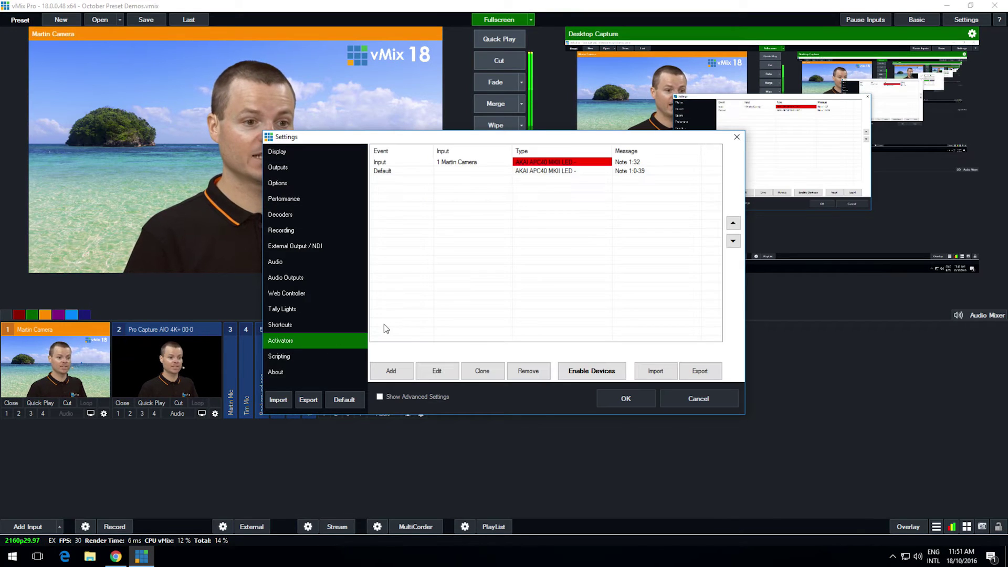
{"action": "left_click", "coordinate": [399, 364]}
{"action": "left_click", "coordinate": [604, 192]}
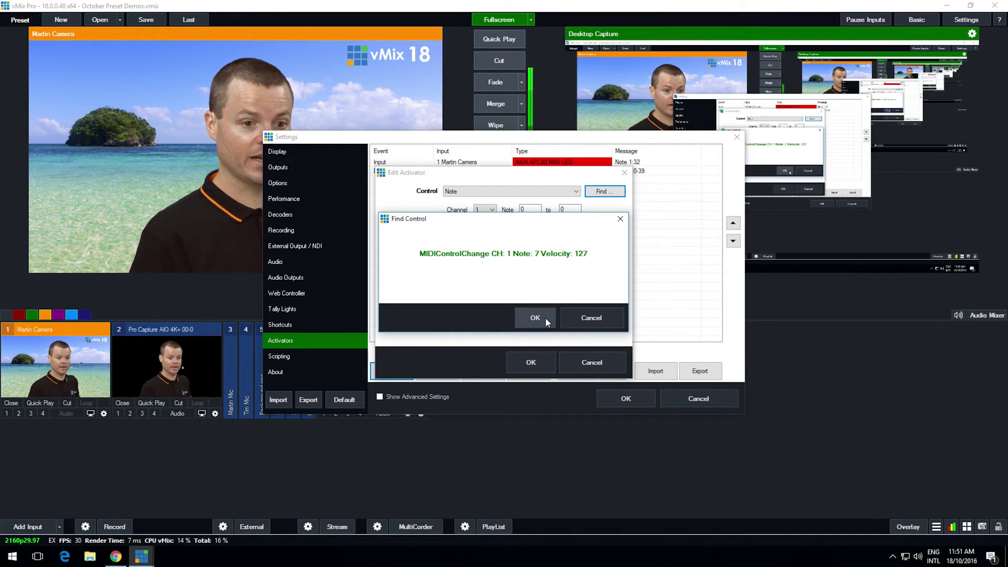
{"action": "left_click", "coordinate": [545, 317]}
- Set the activator event to InputVolume on 1 Martin Camera with type Fader
{"action": "left_click", "coordinate": [481, 233]}
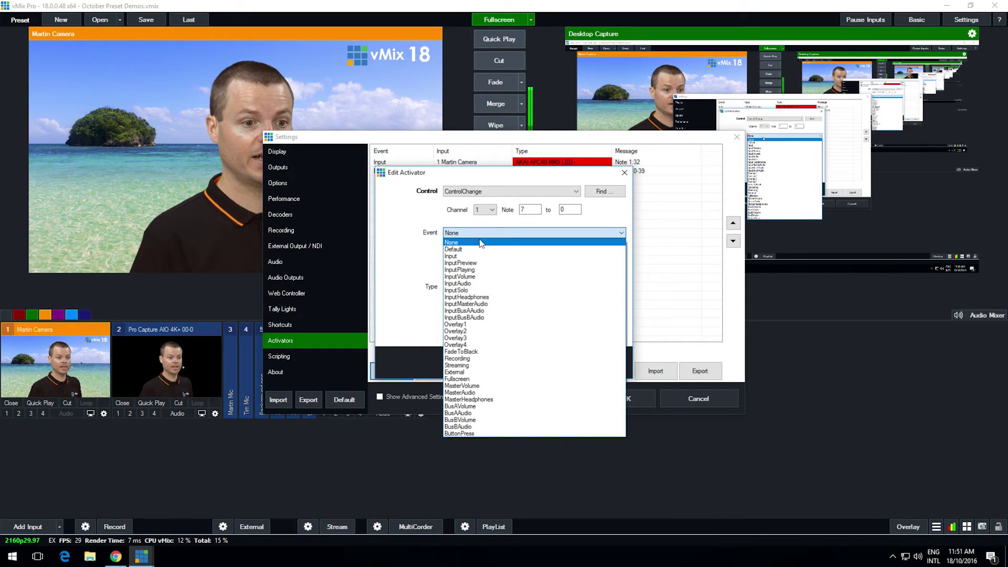
{"action": "left_click", "coordinate": [465, 277]}
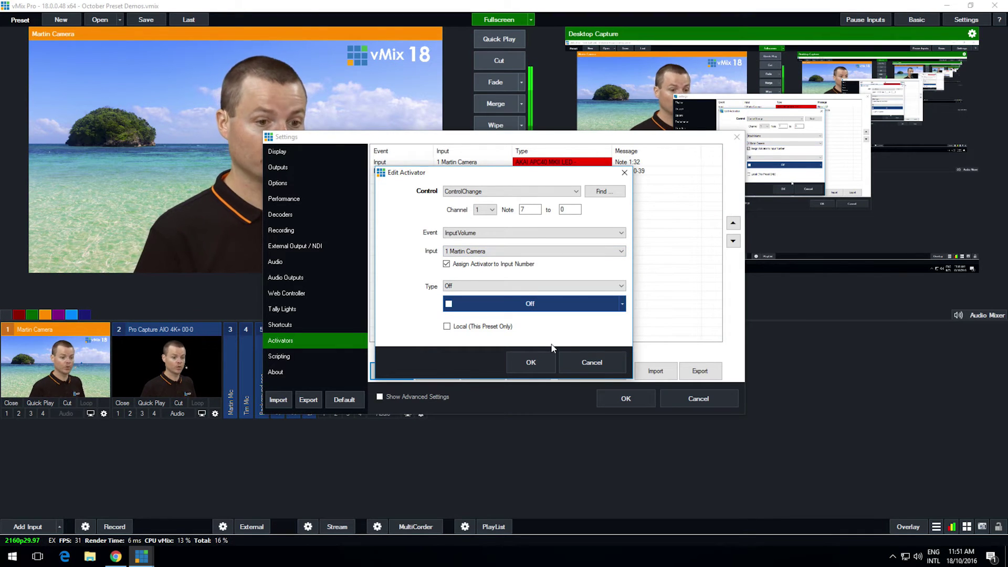
{"action": "left_click", "coordinate": [478, 301]}
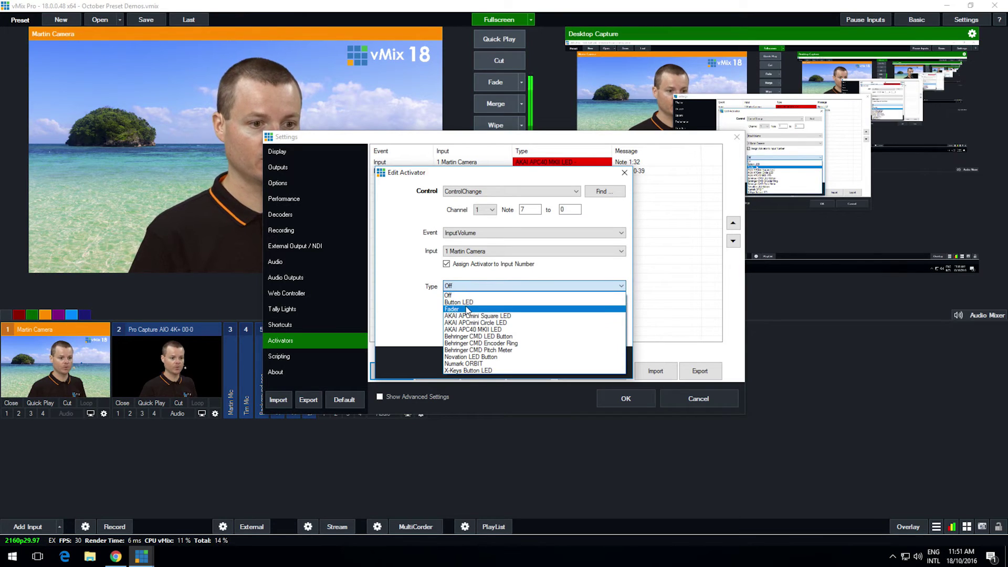
{"action": "left_click", "coordinate": [466, 309]}
{"action": "left_click", "coordinate": [467, 289]}
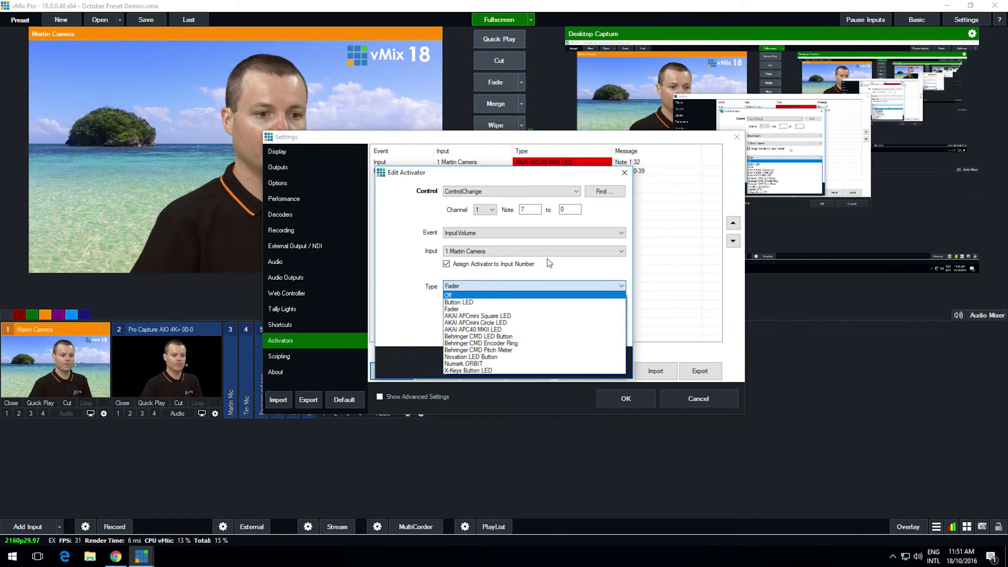
- Detect controller knob 48 and set its event to MasterVolume
{"action": "left_click", "coordinate": [591, 191]}
{"action": "left_click", "coordinate": [592, 190]}
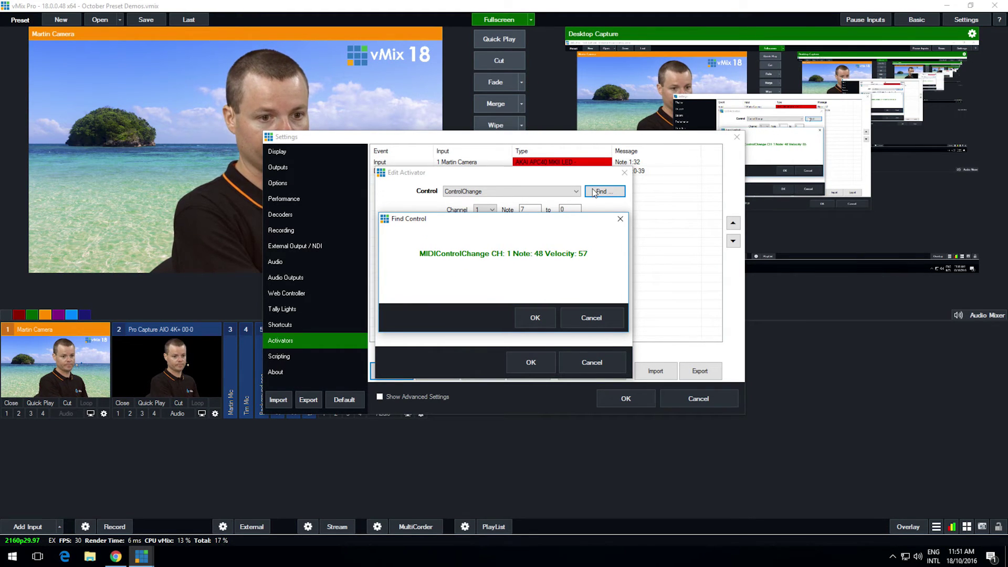
{"action": "left_click", "coordinate": [543, 318]}
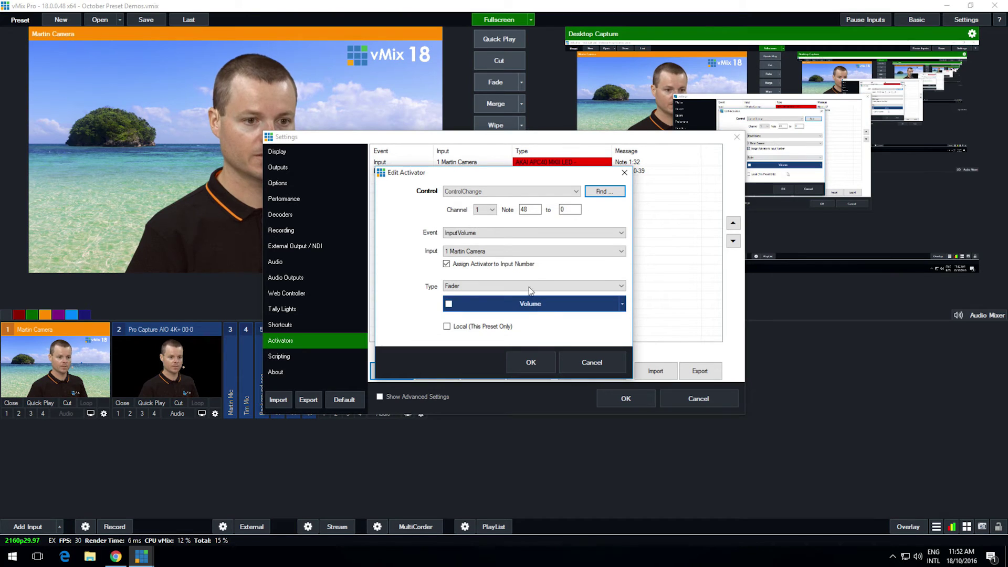
{"action": "left_click", "coordinate": [476, 252]}
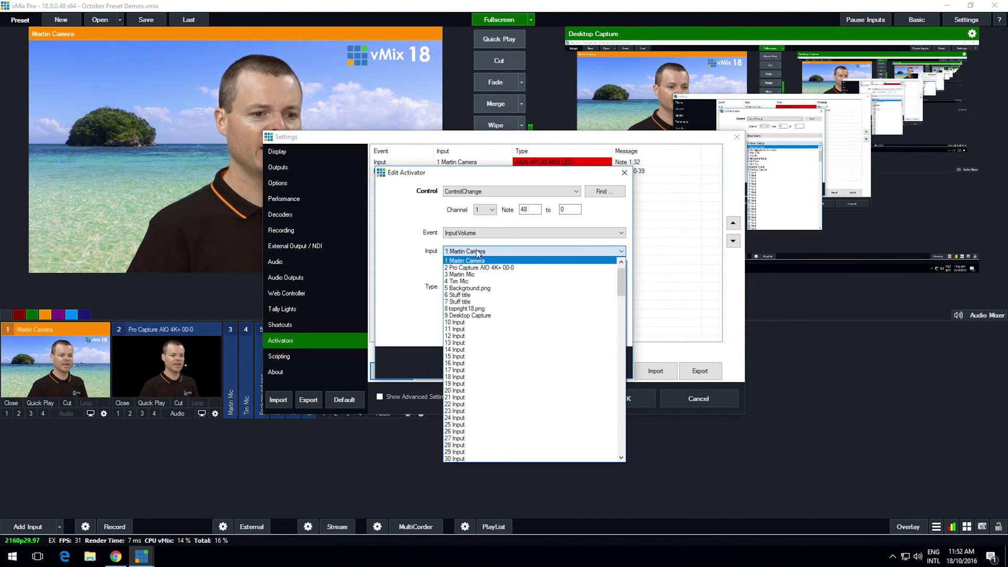
{"action": "left_click", "coordinate": [478, 253]}
{"action": "left_click", "coordinate": [475, 233]}
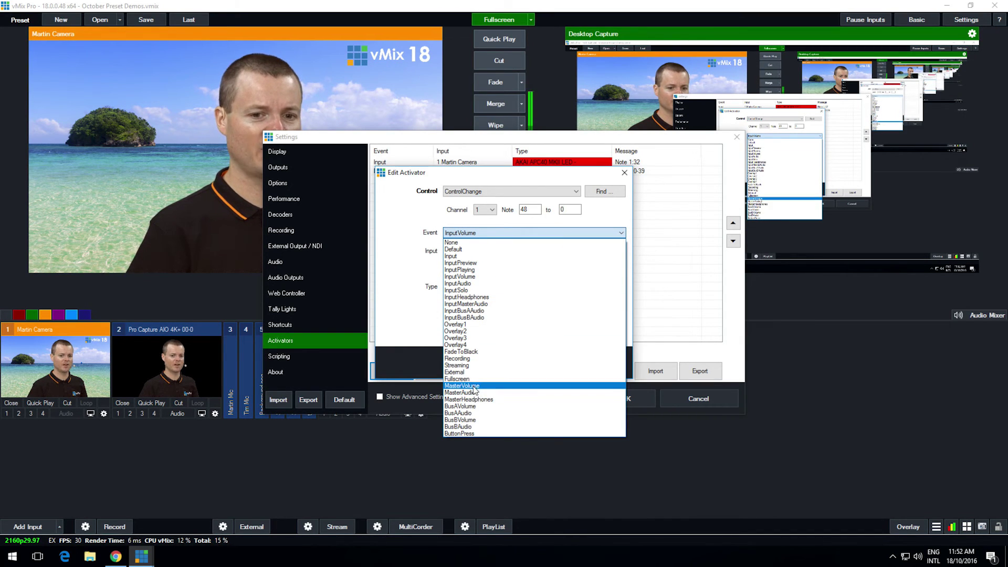
{"action": "left_click", "coordinate": [474, 387]}
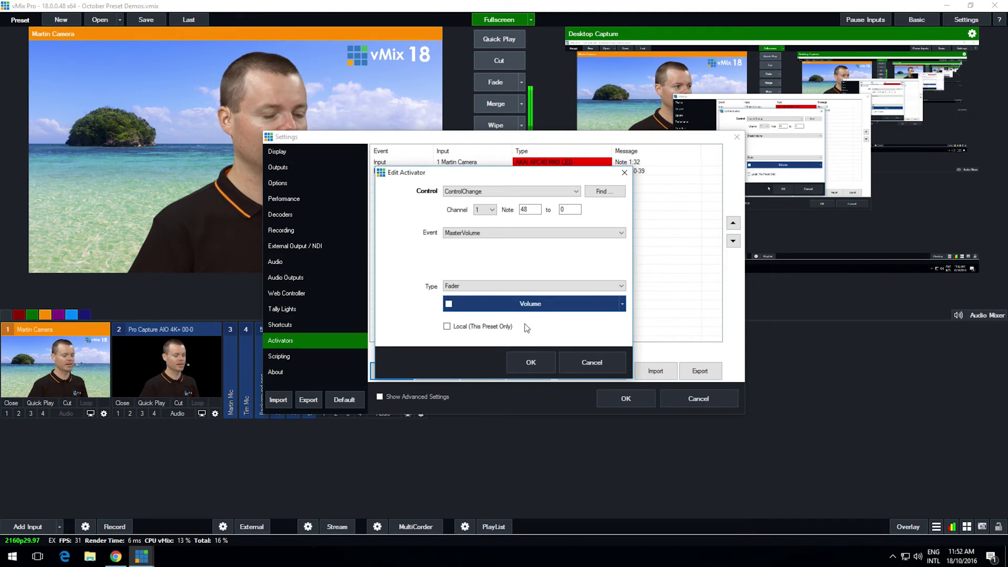
- Briefly try InputVolume on Martin Mic, then settle on MasterVolume with type Fader - Volume
{"action": "left_click", "coordinate": [475, 236]}
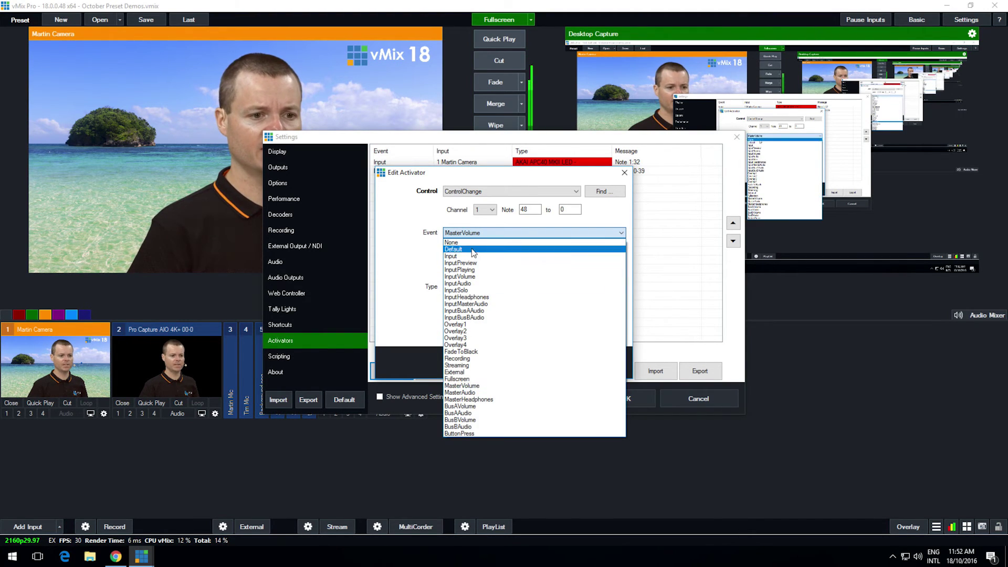
{"action": "left_click", "coordinate": [472, 277]}
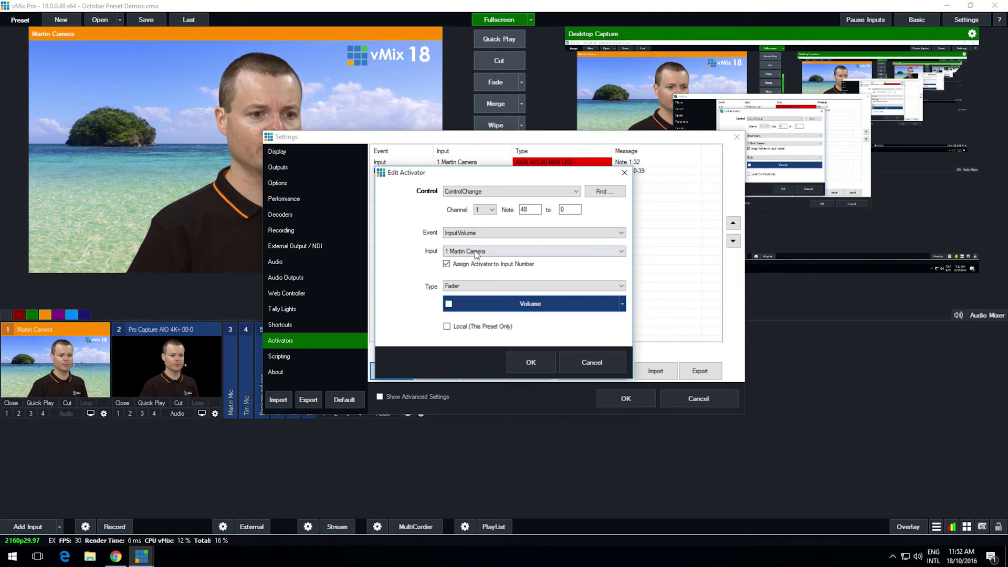
{"action": "left_click", "coordinate": [475, 251]}
{"action": "left_click", "coordinate": [471, 274]}
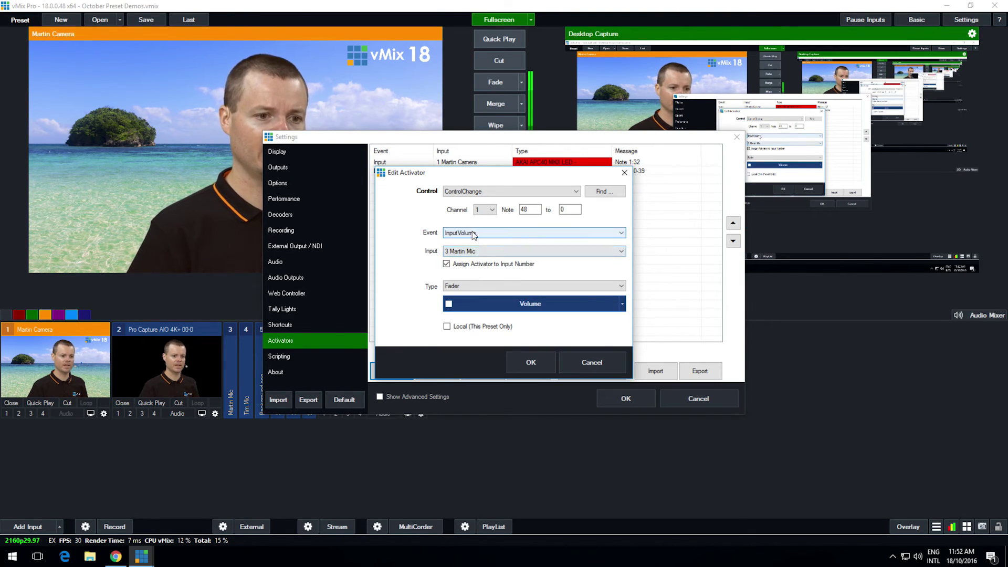
{"action": "left_click", "coordinate": [468, 236]}
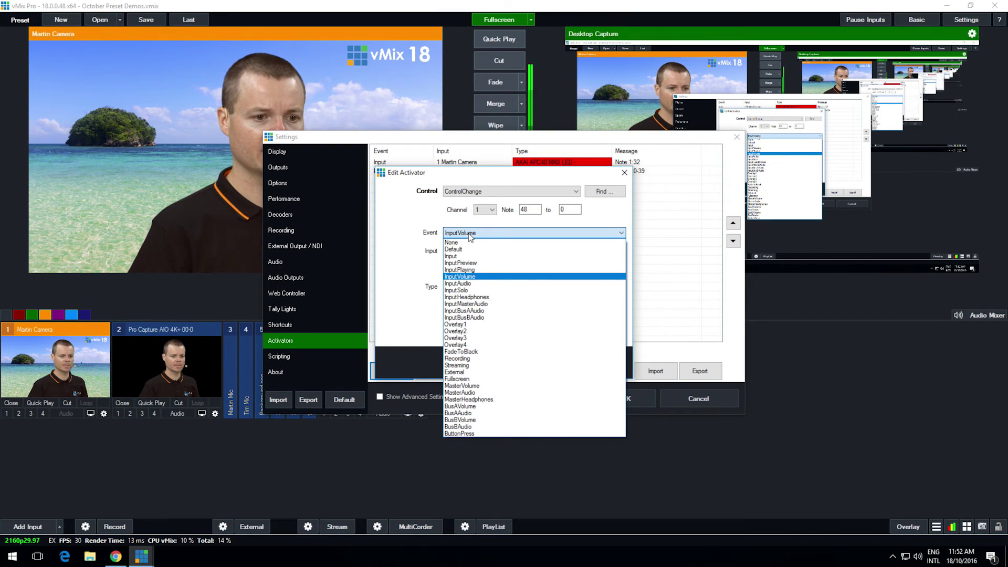
{"action": "left_click", "coordinate": [463, 387]}
{"action": "left_click", "coordinate": [463, 288]}
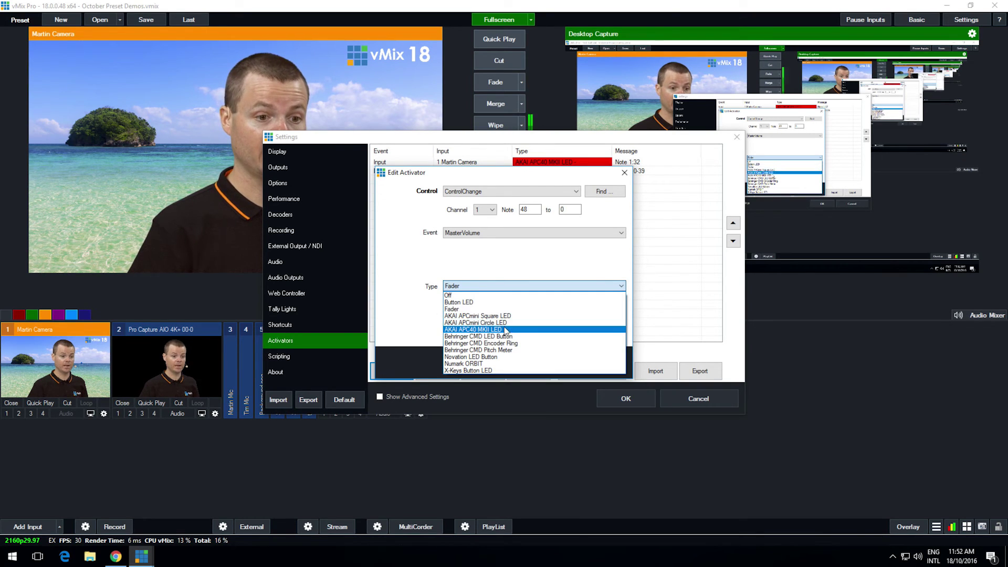
{"action": "left_click", "coordinate": [504, 310]}
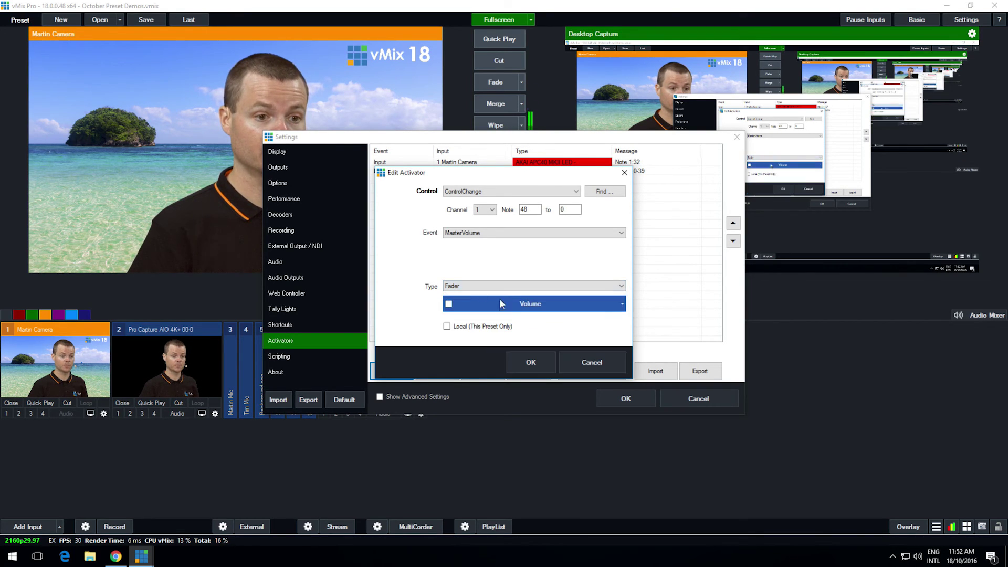
{"action": "left_click", "coordinate": [503, 304]}
{"action": "left_click", "coordinate": [497, 345]}
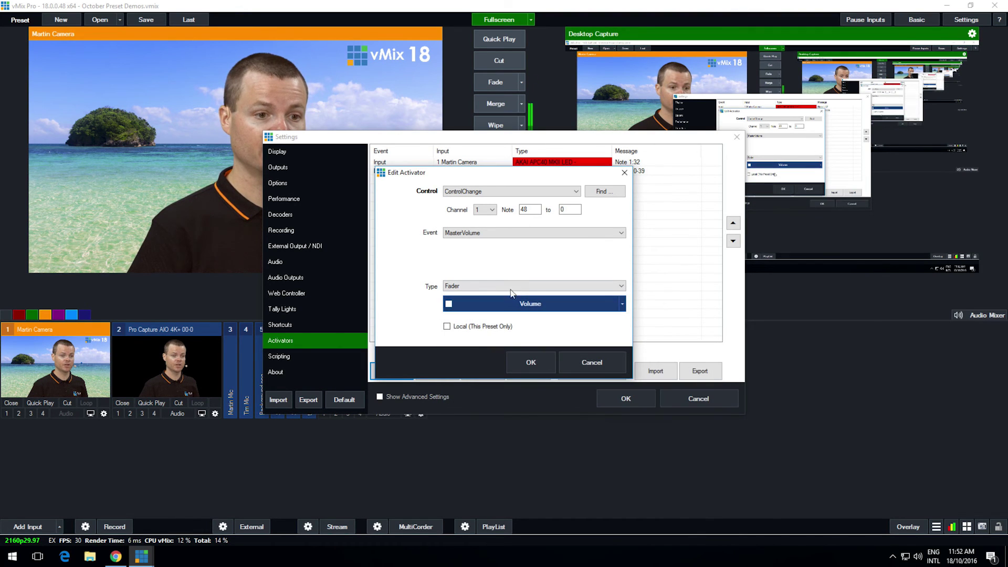
- Save the MasterVolume activator, close Settings, and show the Audio Mixer with Master and mic faders
{"action": "left_click", "coordinate": [529, 367]}
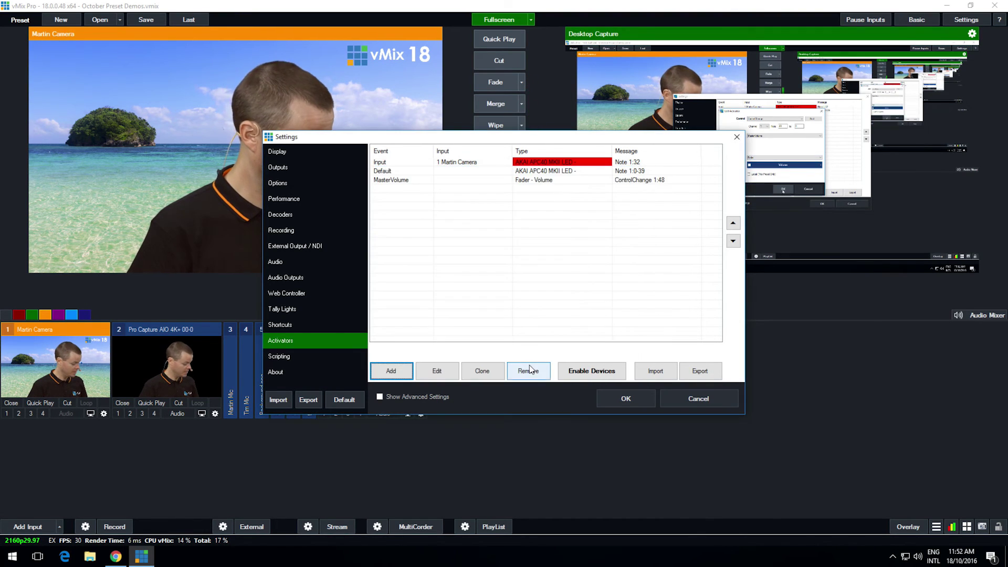
{"action": "left_click", "coordinate": [640, 405]}
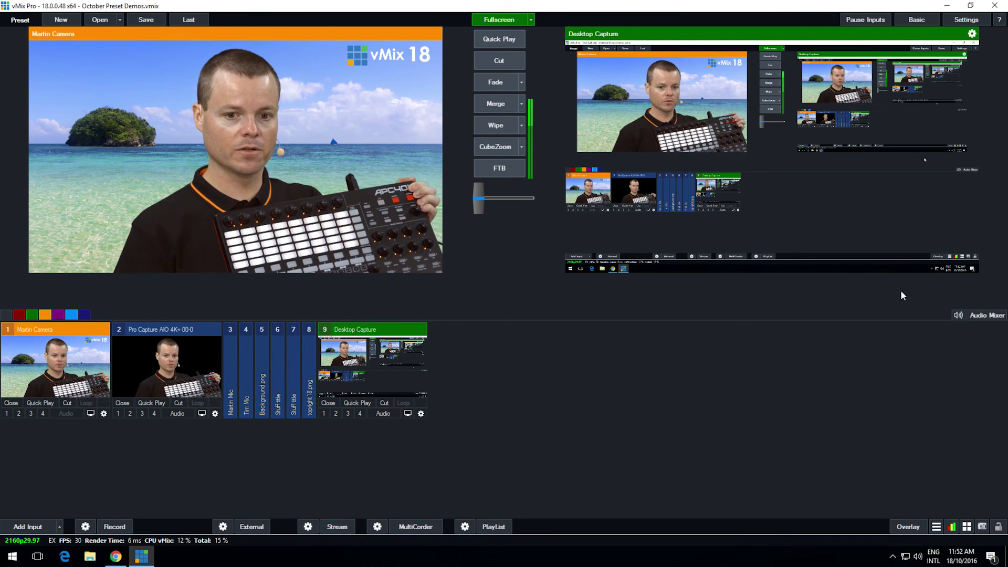
{"action": "left_click", "coordinate": [992, 314]}
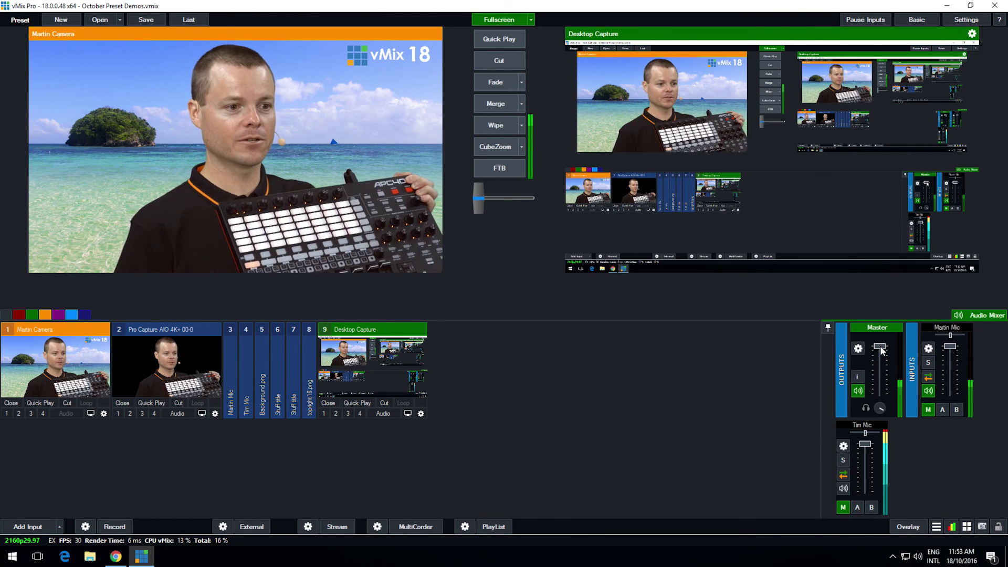
- Pull the Master fader in the Audio Mixer all the way down
{"action": "left_click_drag", "start_coordinate": [882, 351], "coordinate": [902, 329]}
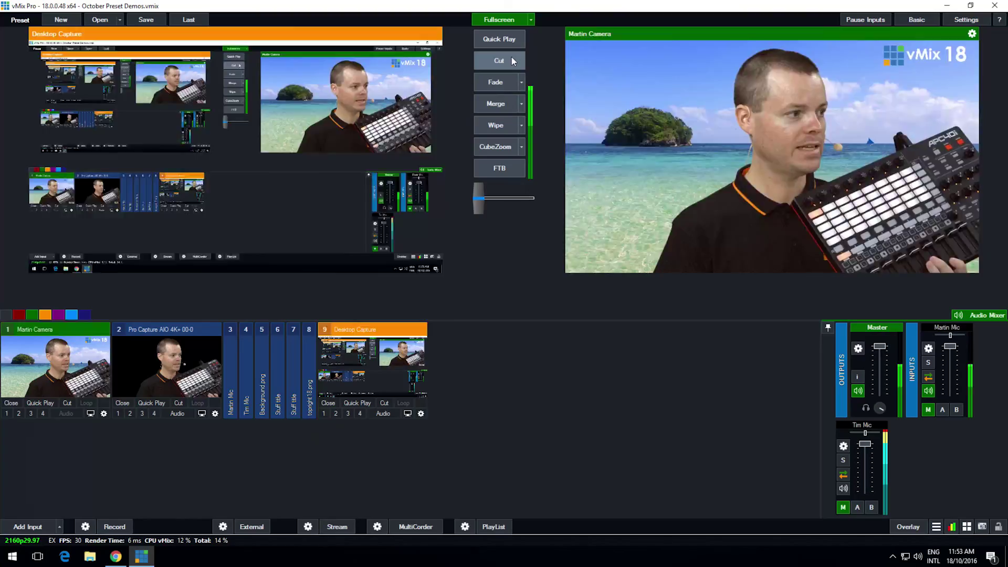
- Cut to put Desktop Capture live, returning Martin Camera to preview
{"action": "left_click", "coordinate": [511, 61]}
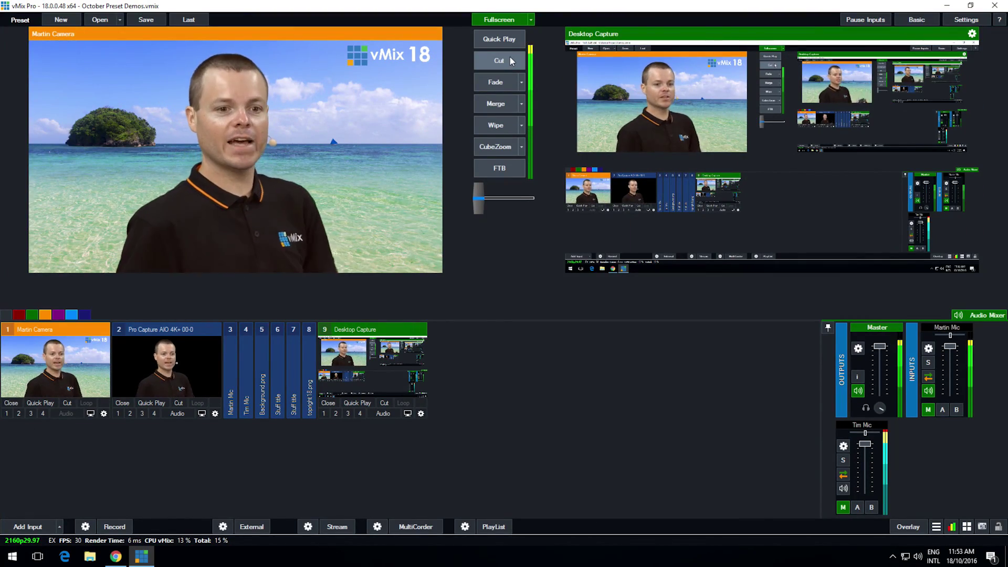